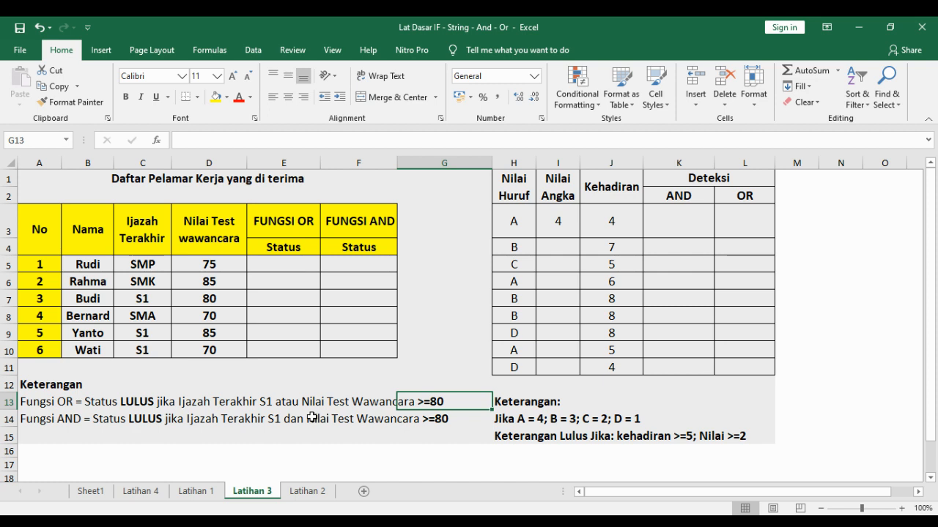
Examine the OR and AND status columns, the passing criteria in the notes, and the diploma and interview score columns.
left_click(284, 232)
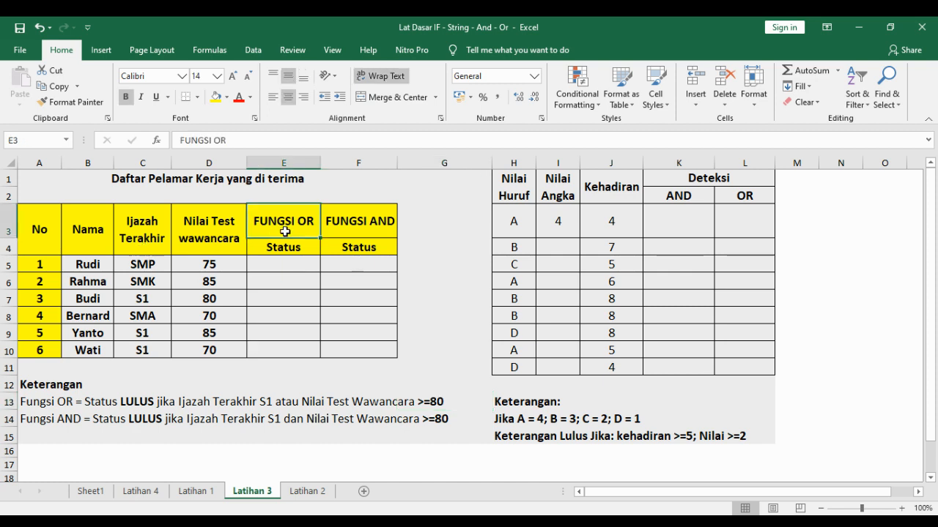
left_click(364, 225)
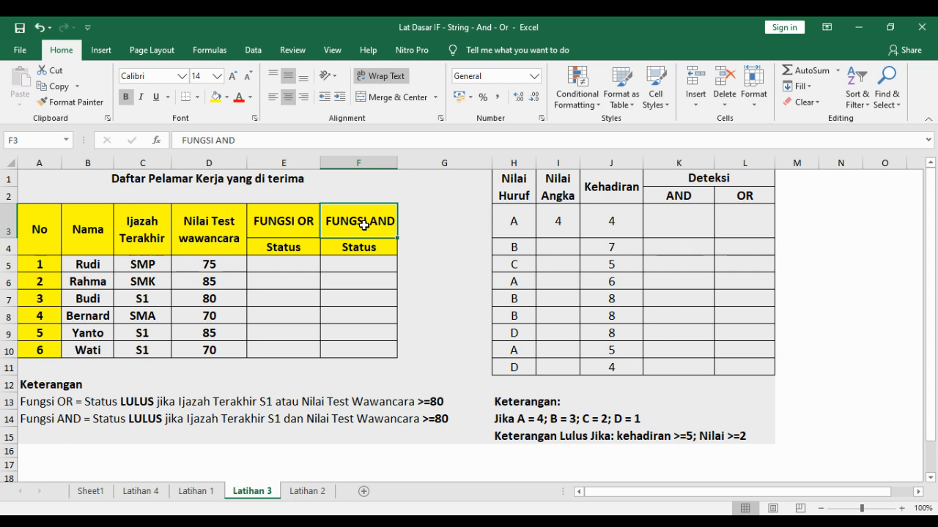
left_click(46, 402)
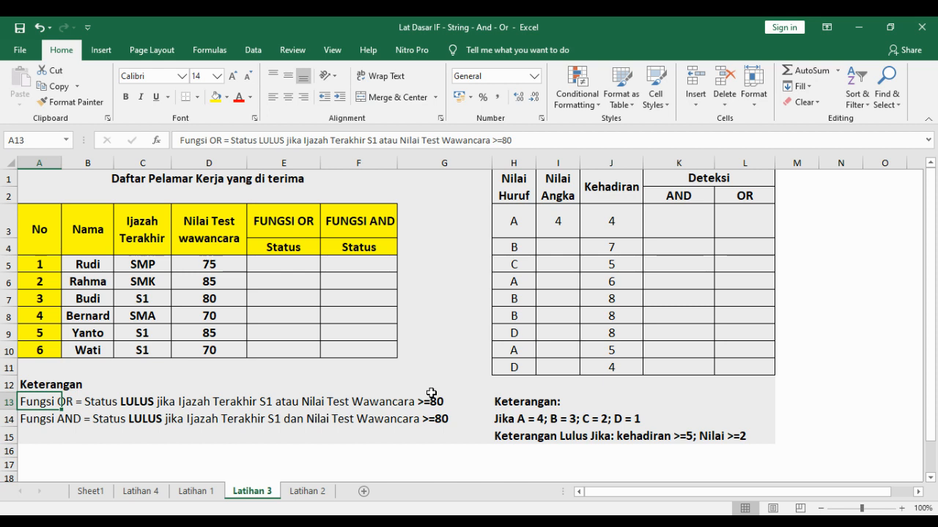
left_click(282, 296)
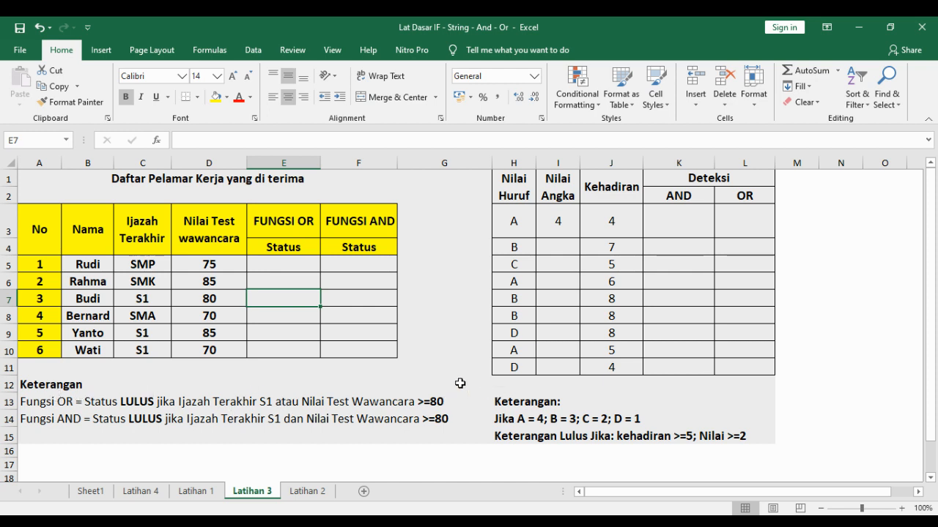
left_click(346, 292)
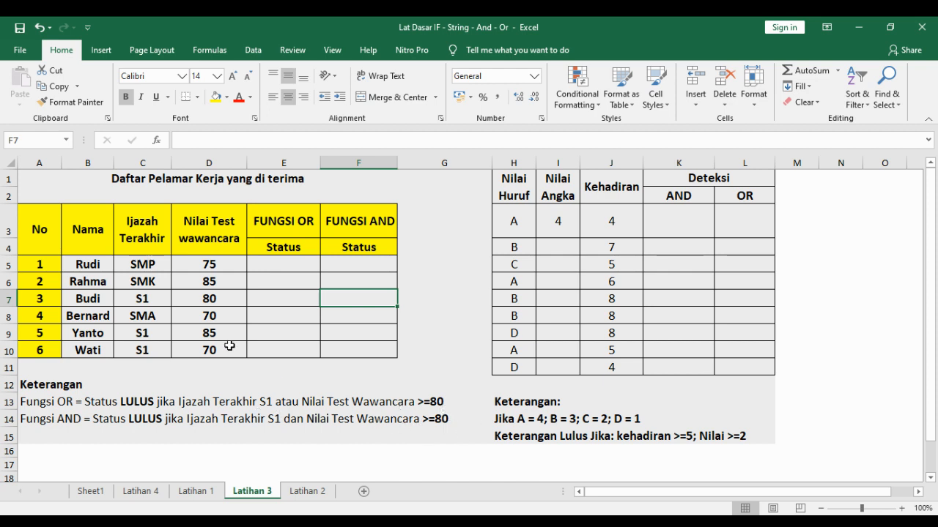
left_click(151, 235)
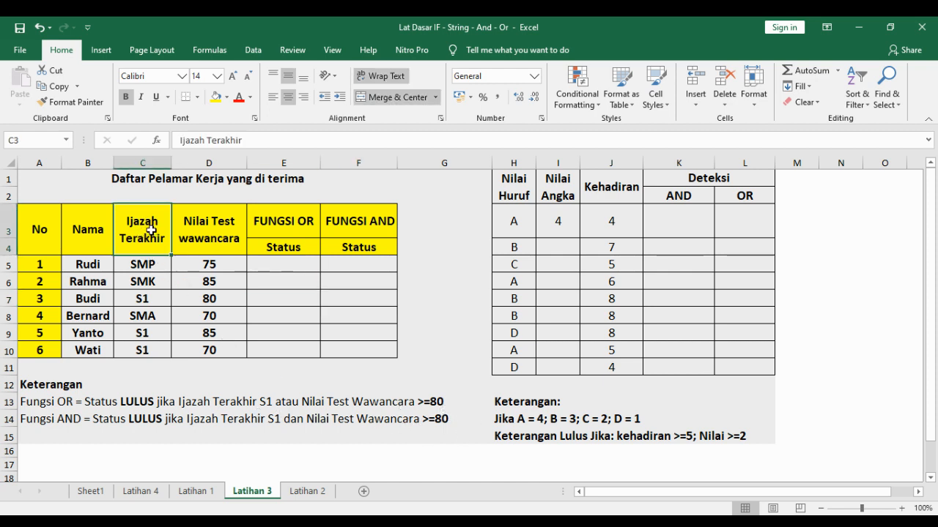
left_click(218, 235)
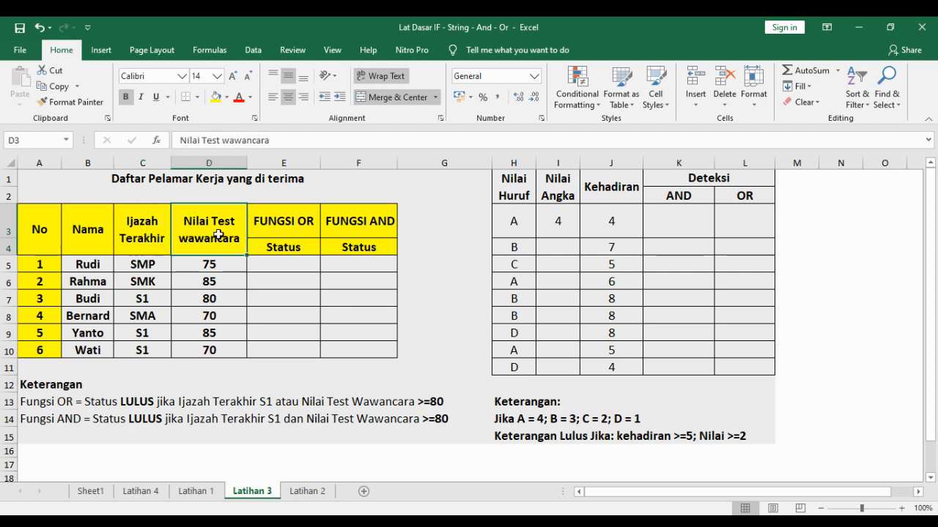
Start an IF formula in E5 with an OR test whose first condition is C5="S1".
left_click(296, 264)
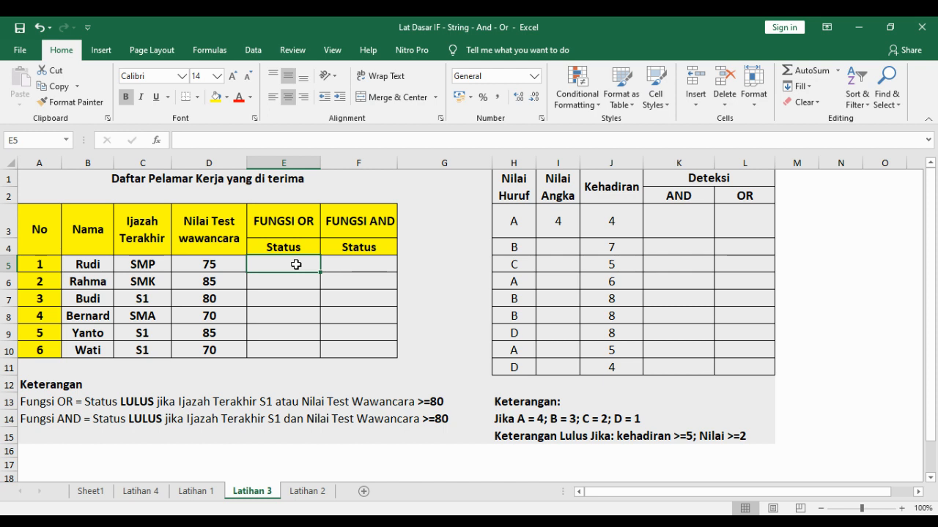
type("=IF(")
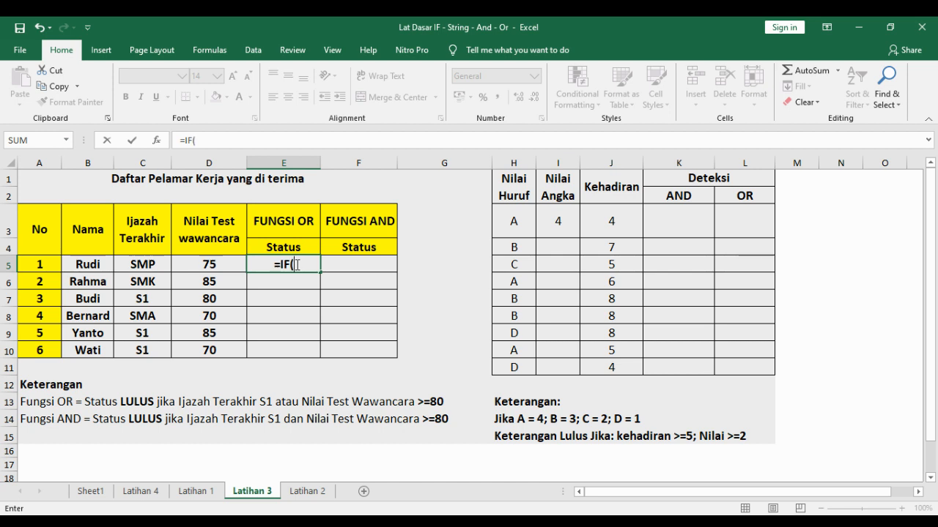
type("OR")
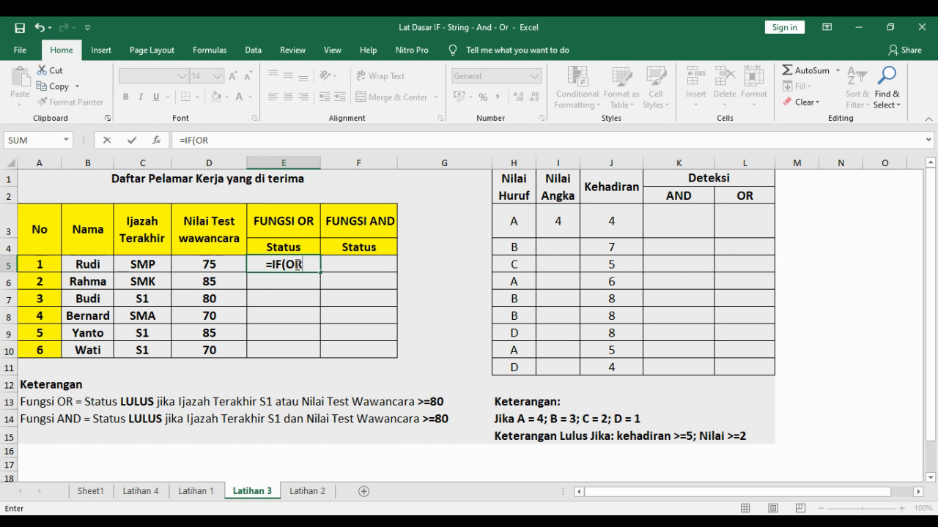
type("(")
left_click(149, 265)
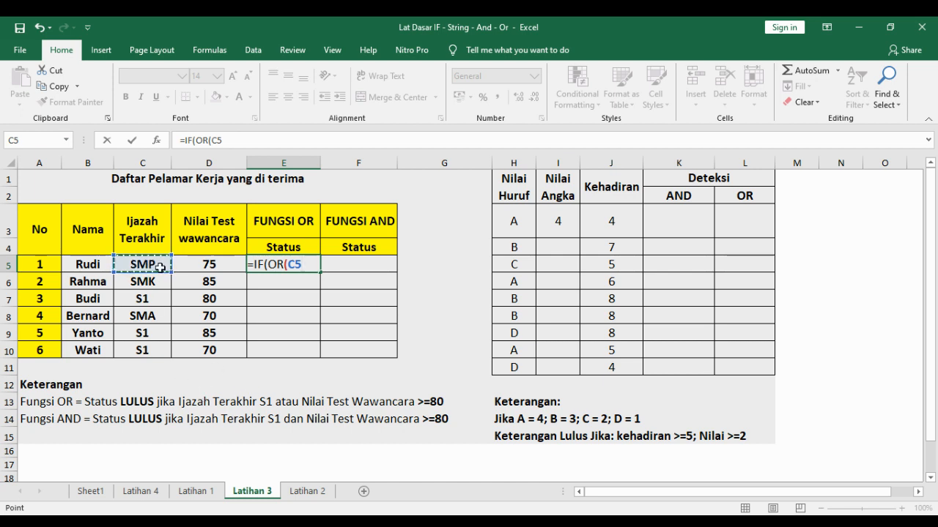
type(";")
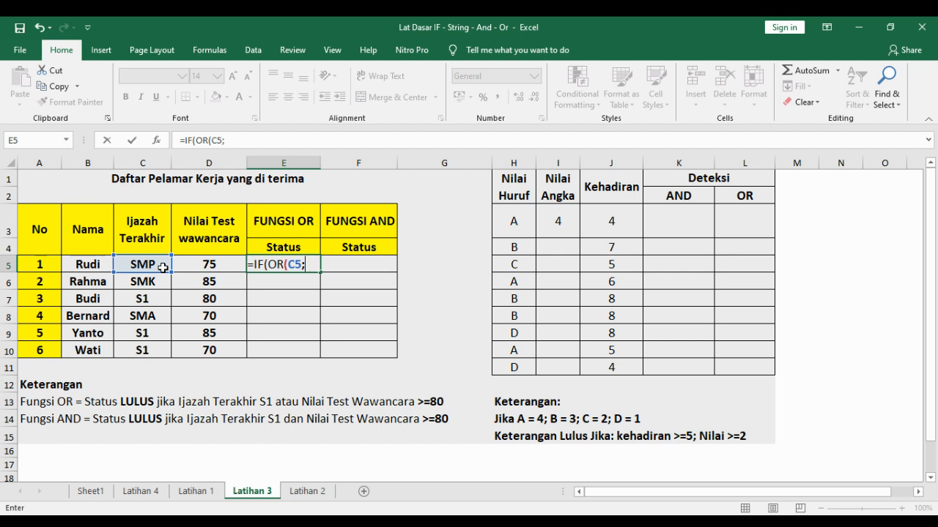
type("\"S1")
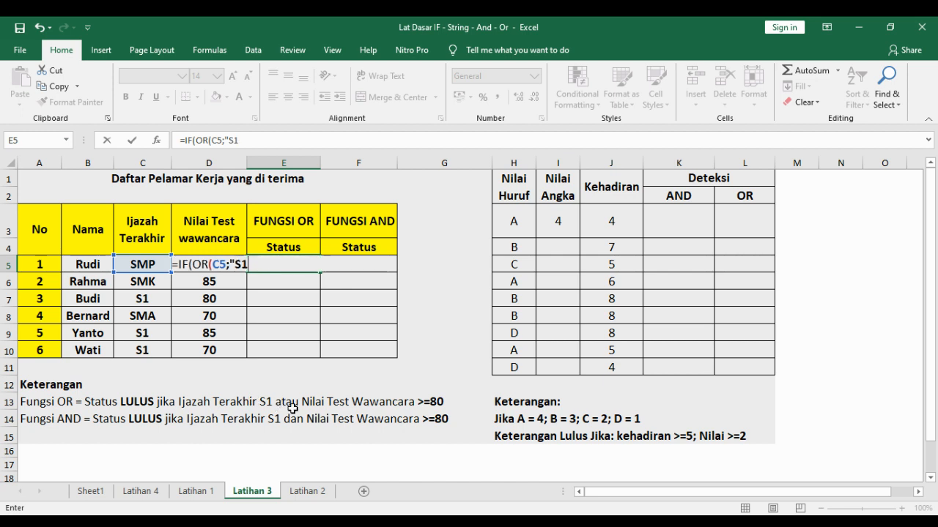
type("\"")
type(";")
left_click(232, 265)
key("BackSpace")
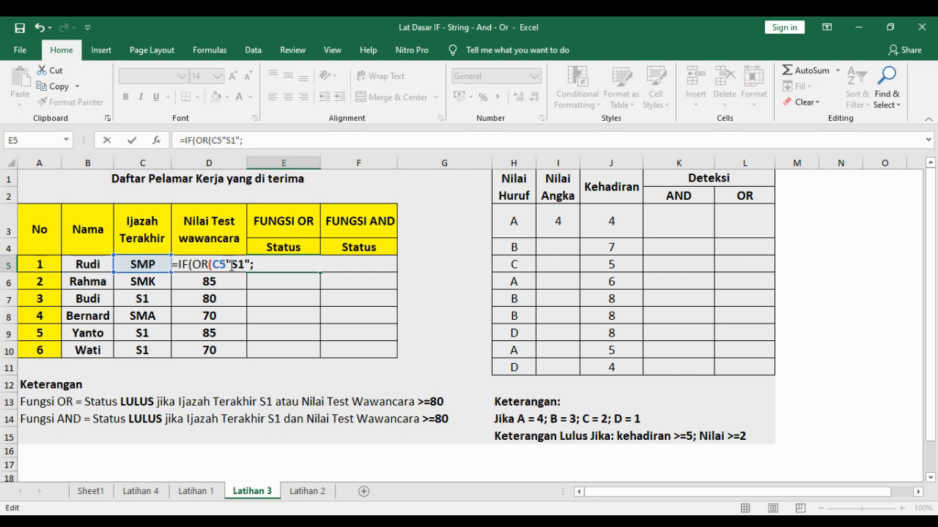
type("=")
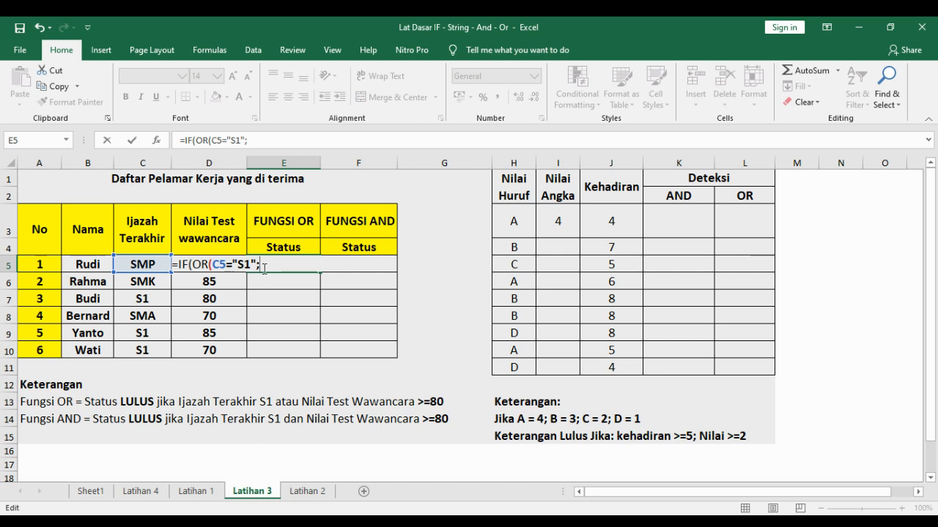
Add D5>=80 as the second condition of the OR test in E5.
left_click(205, 233)
key("Down")
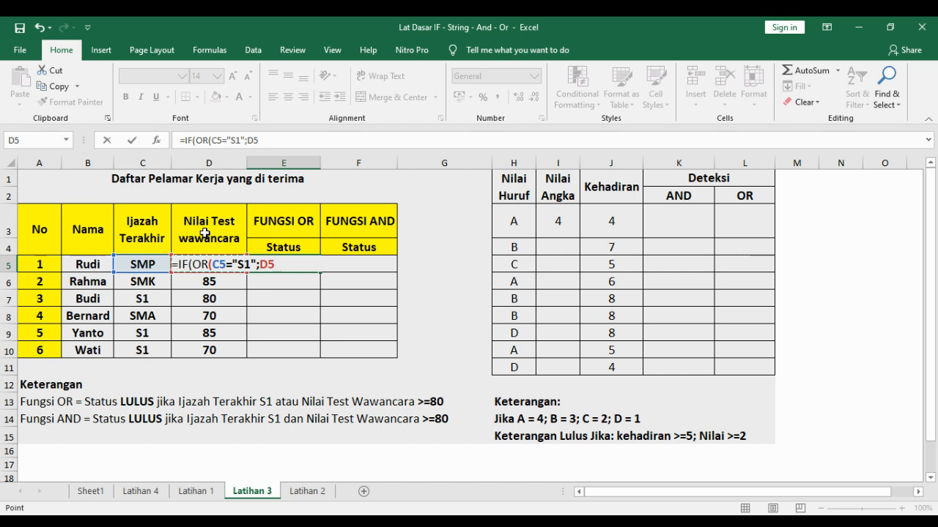
type(";")
key("BackSpace")
type(">=80")
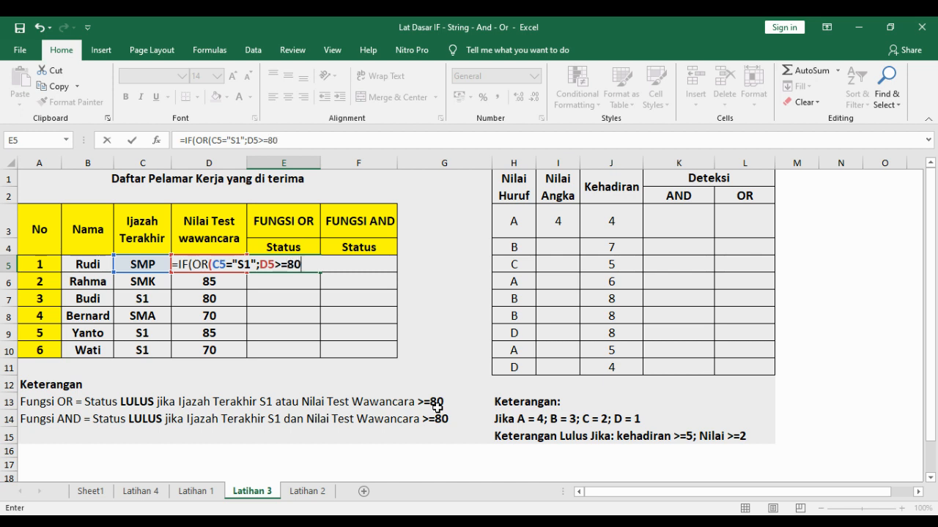
Complete the E5 formula with the results "Lulus" and "Tidak Lulus", close the OR parenthesis after 80, and accept the suggested correction.
type(";")
type("\"Lulus\"")
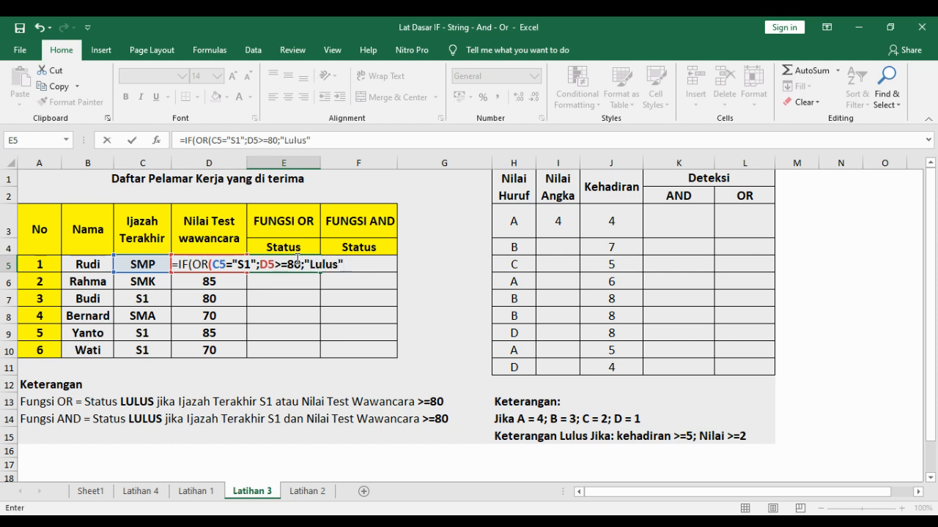
type(";\"Tida")
type("k")
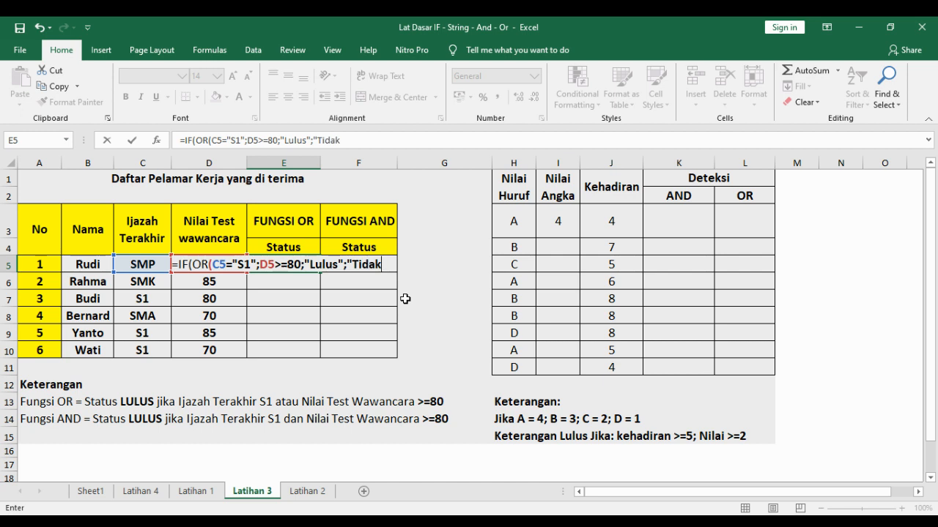
type(" Lulus")
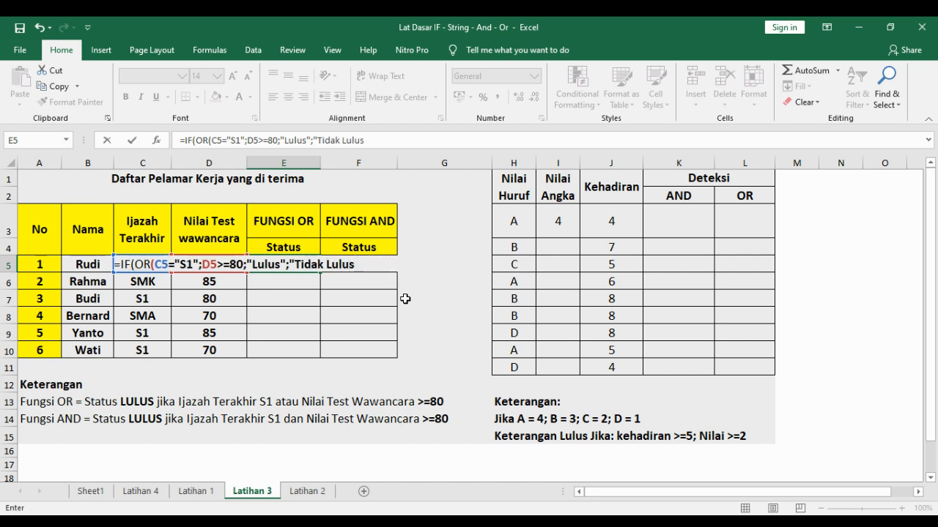
type("\")")
left_click(244, 264)
type(")")
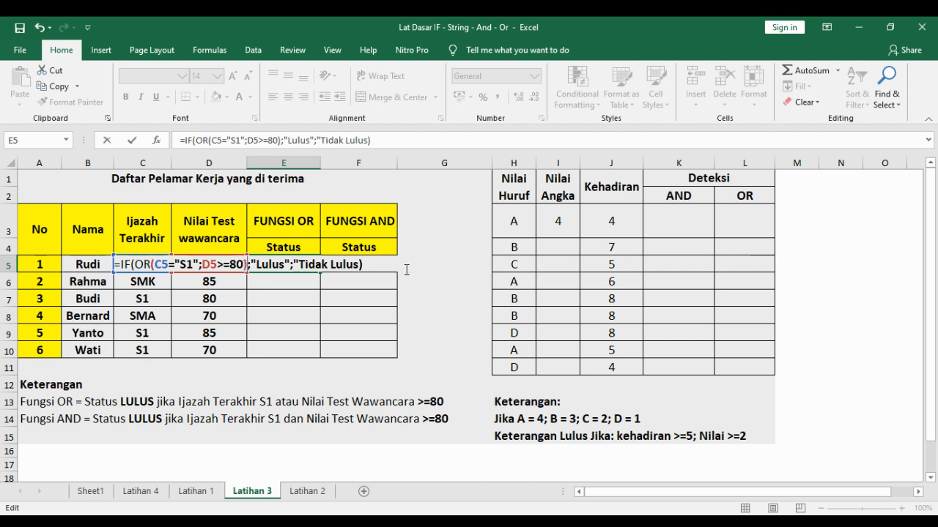
key("Return")
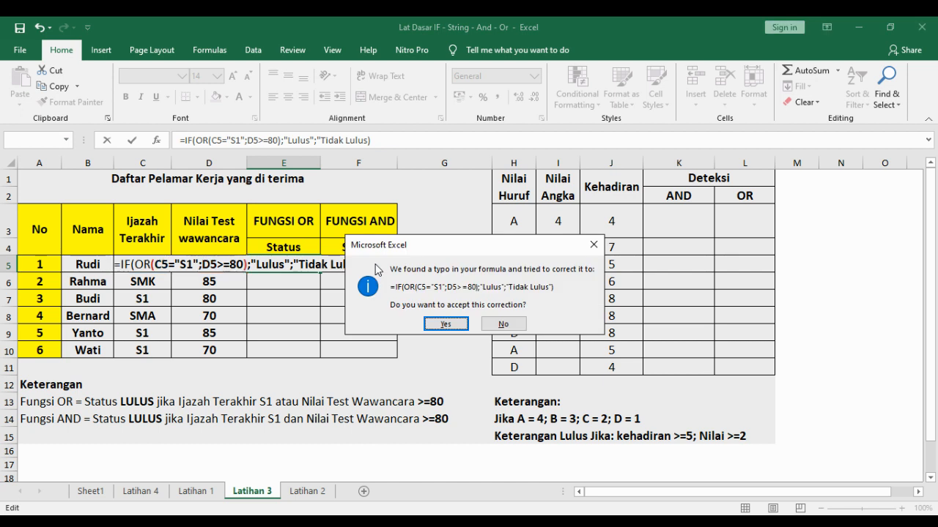
left_click(440, 324)
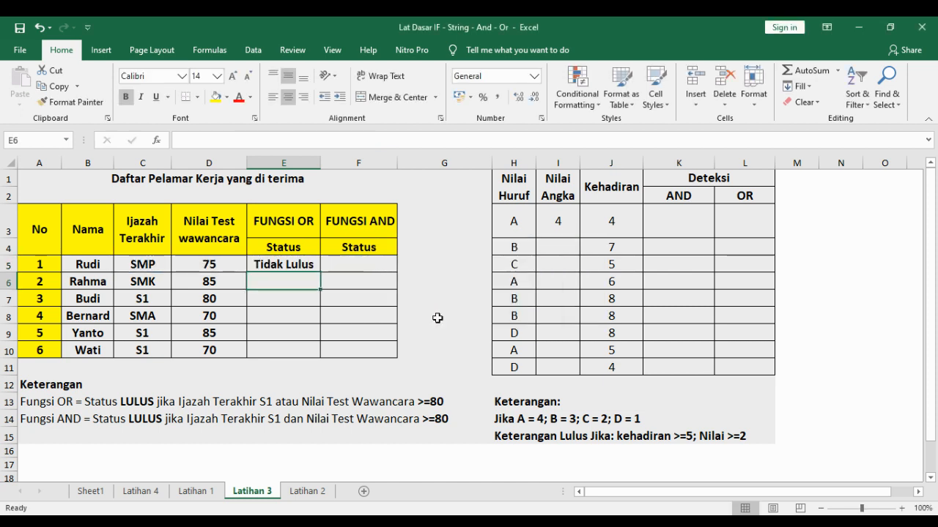
Review the conditions and results of the IF-OR formula in E5.
left_click(314, 266)
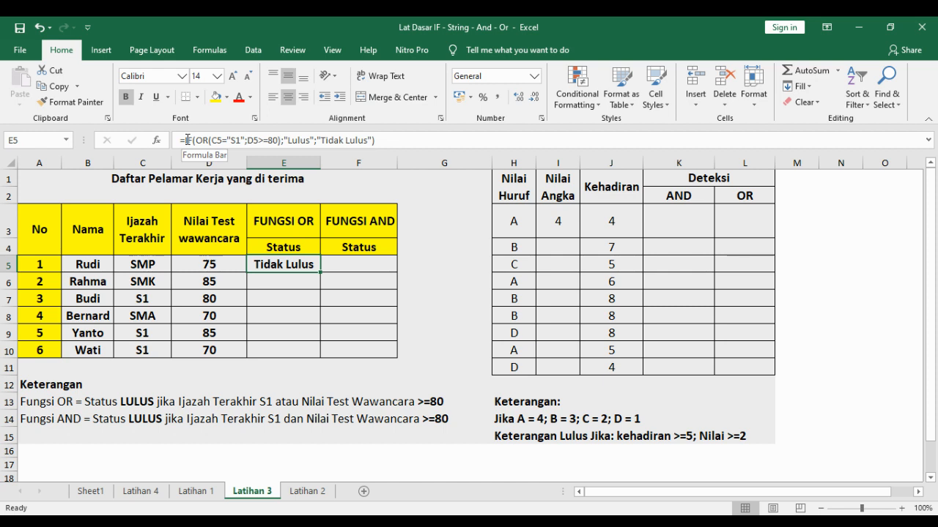
left_click(399, 135)
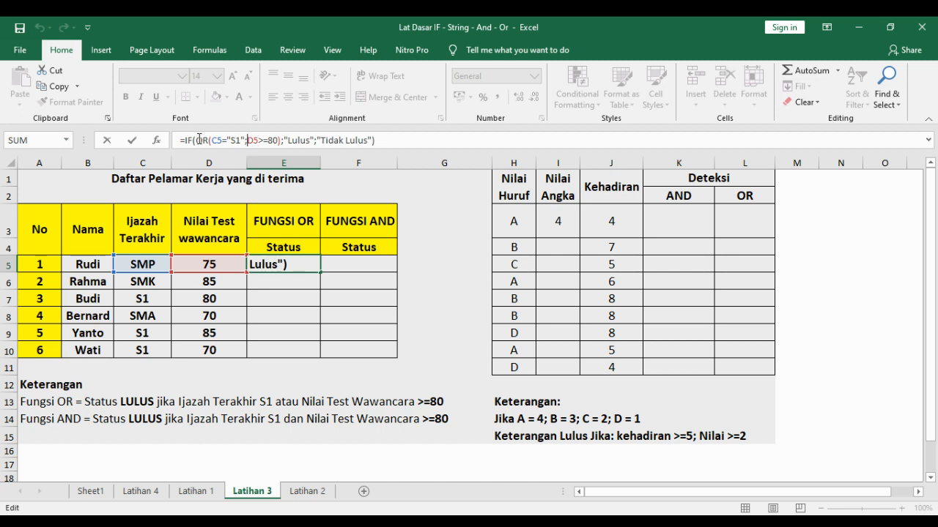
left_click(216, 246)
left_click(210, 266)
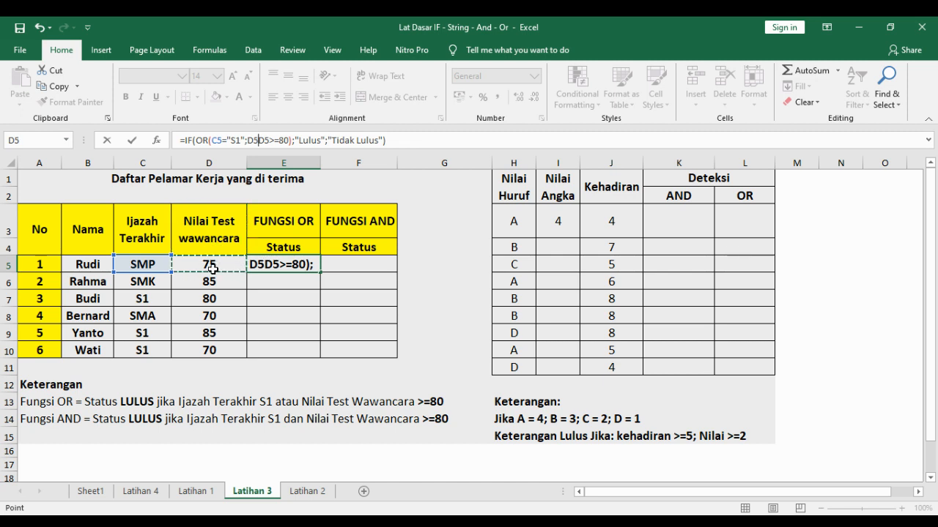
key("BackSpace")
key("BackSpace")
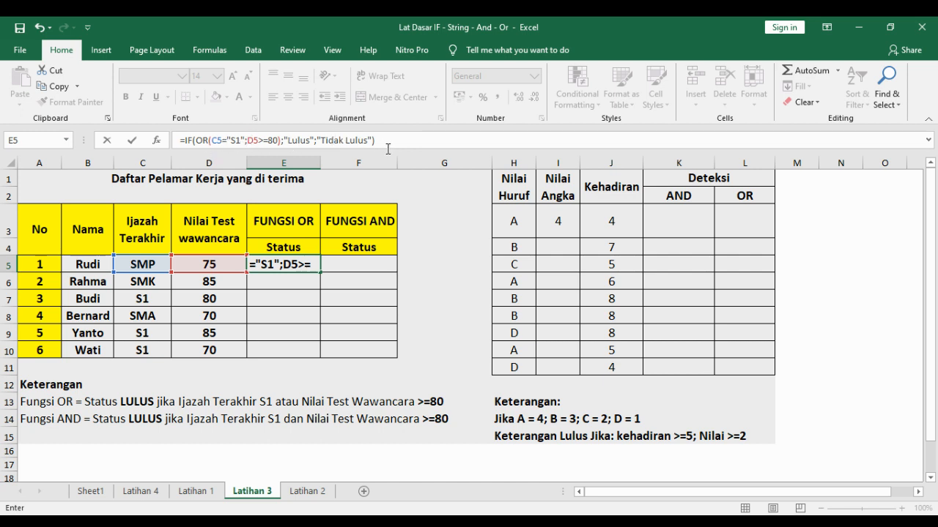
key("Return")
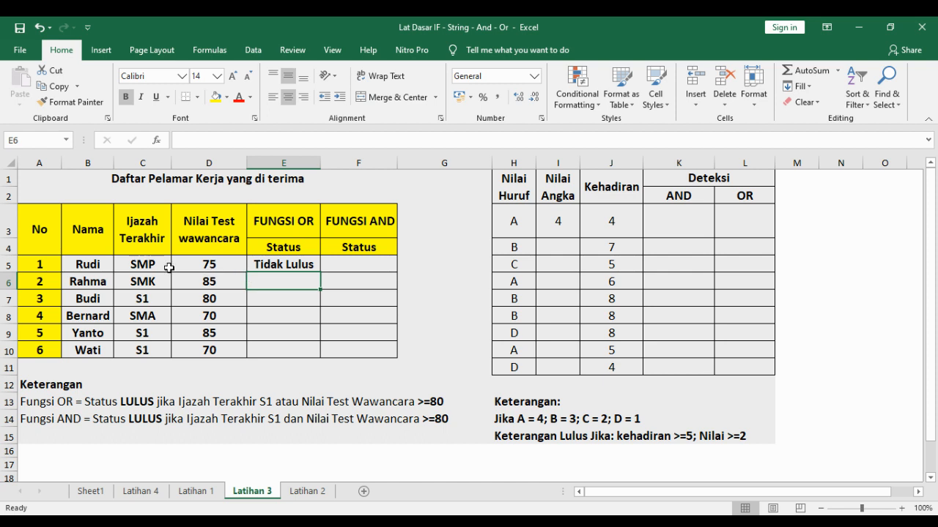
Test the OR formula by setting the interview score in D5 to 80, and restore the score to 75.
left_click(208, 264)
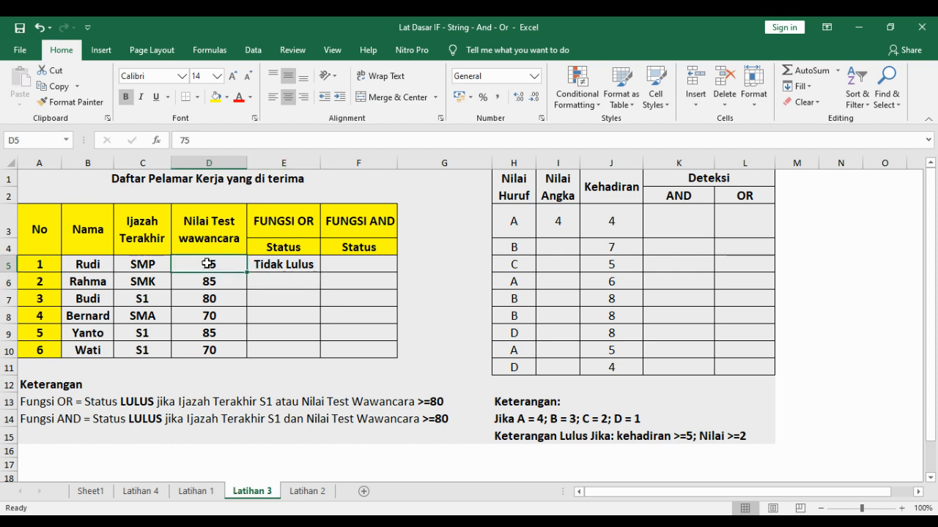
type("80")
key("Return")
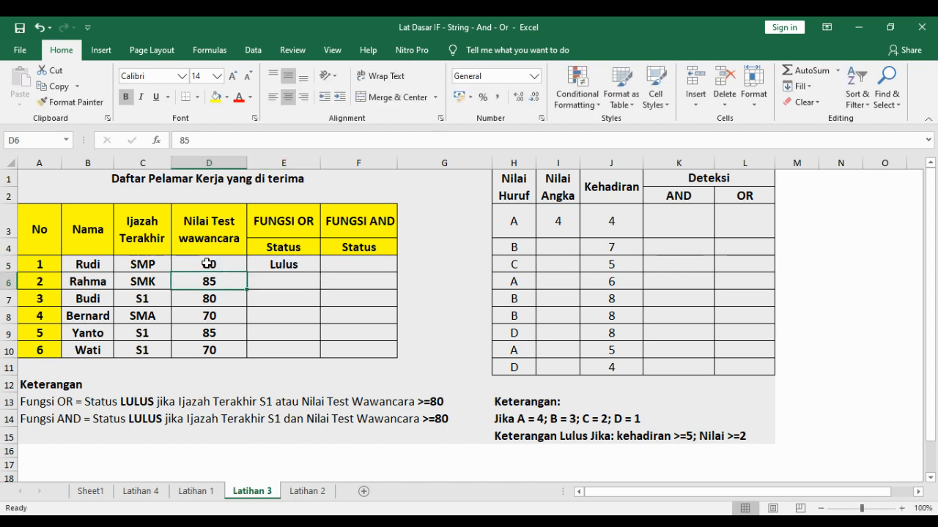
left_click(286, 265)
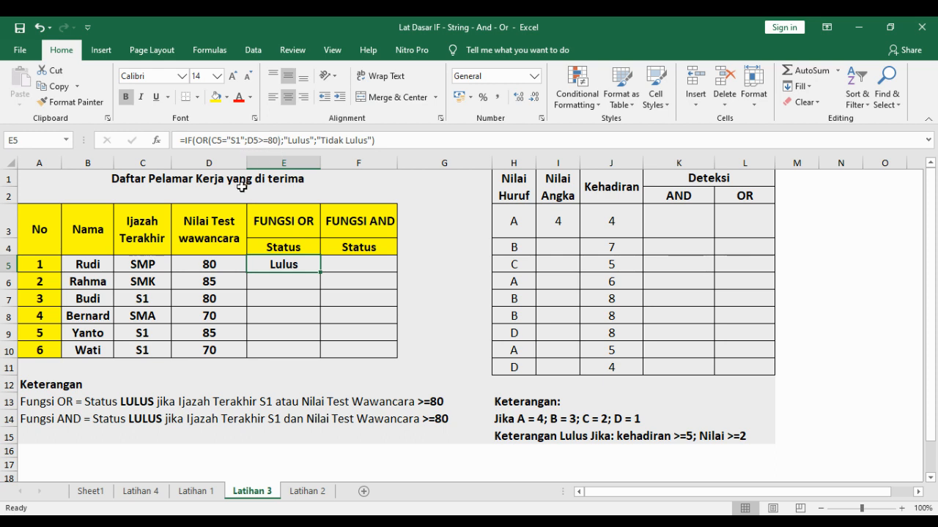
left_click(209, 264)
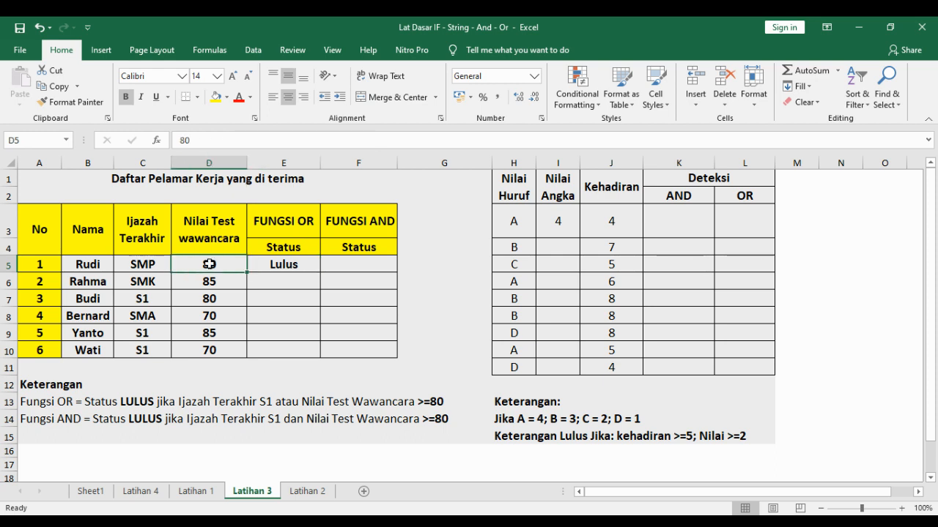
type("75")
key("ctrl+Return")
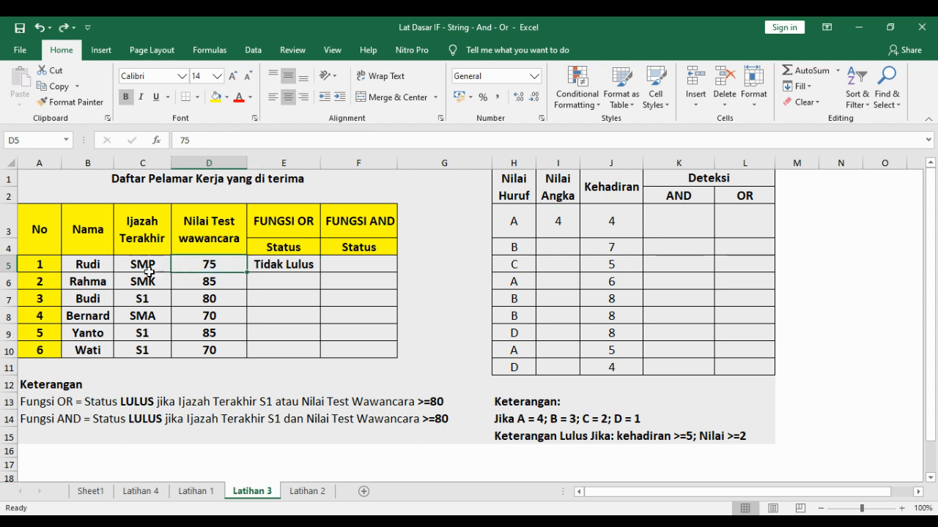
Set the last diploma in C5 to S1 to test the OR formula's first condition.
left_click(140, 266)
type("S1")
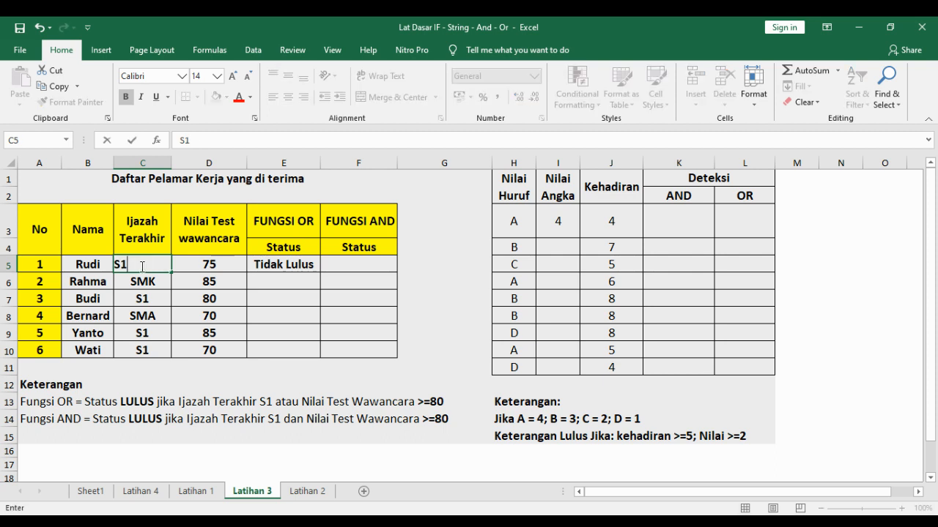
key("Return")
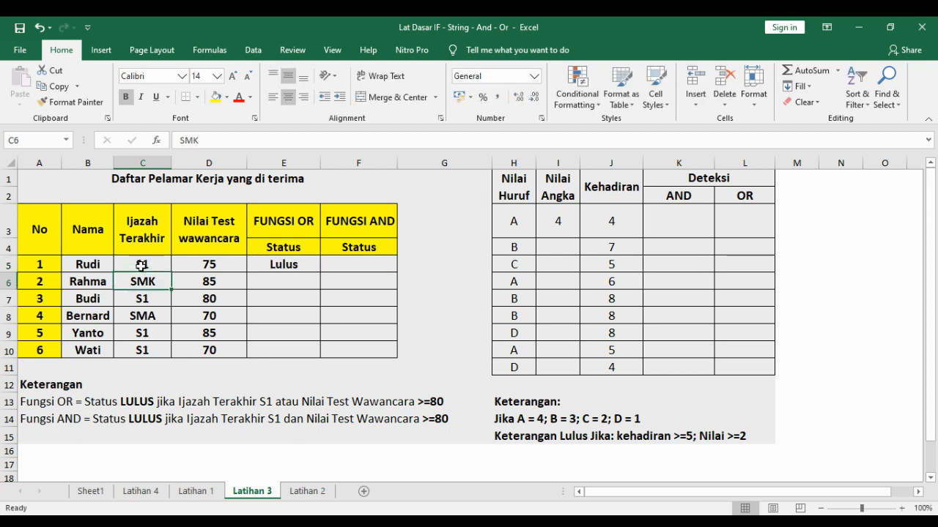
Undo the diploma change in C5 and fill the OR formula from E5 down to E10.
left_click(286, 266)
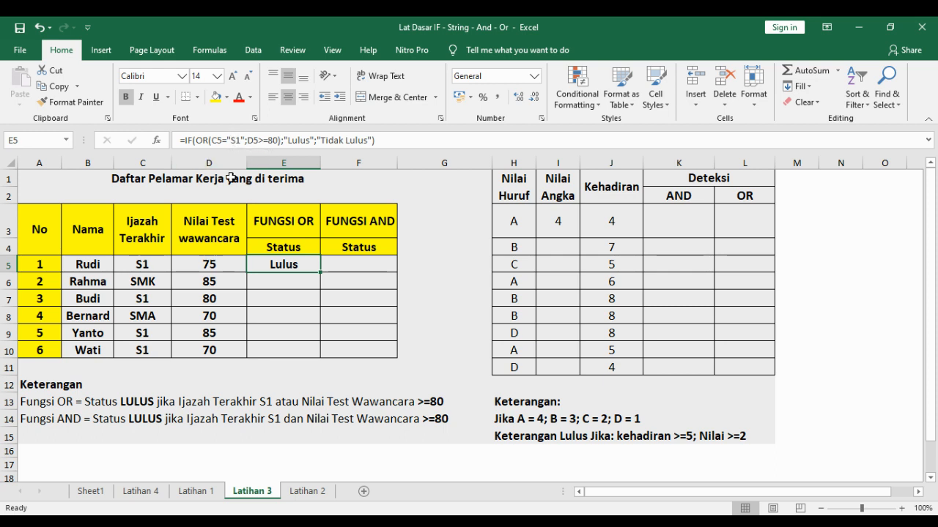
key("ctrl+z")
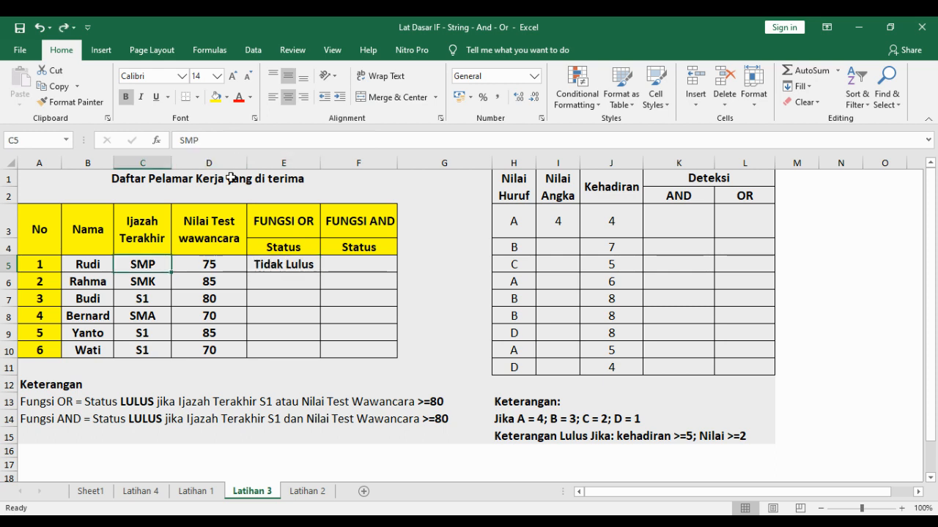
left_click(293, 267)
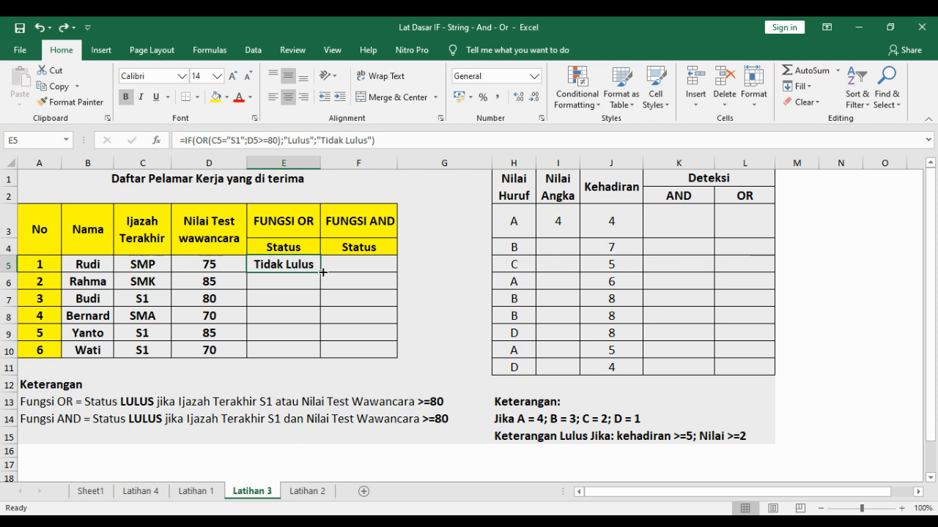
left_click_drag(323, 272, 321, 357)
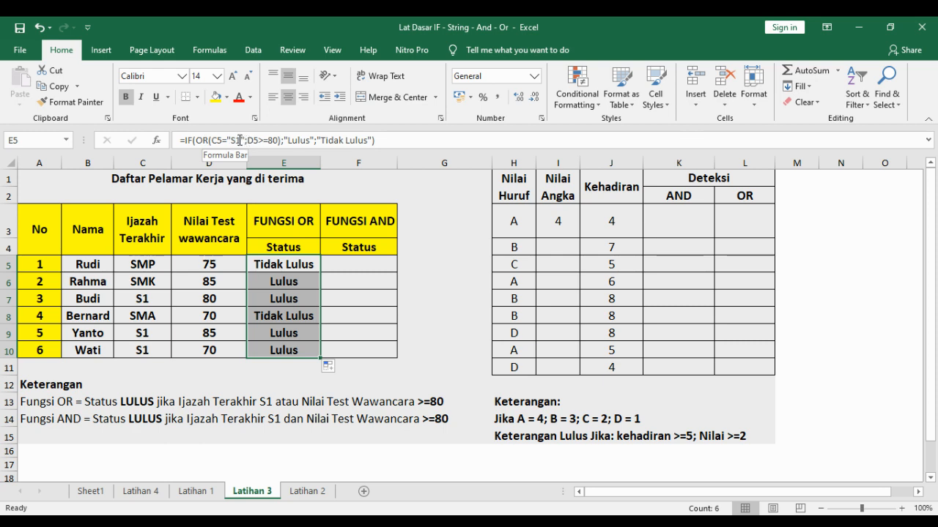
Examine the diploma condition inside the OR formula in E5, leaving the formula as it is.
left_click_drag(244, 139, 216, 139)
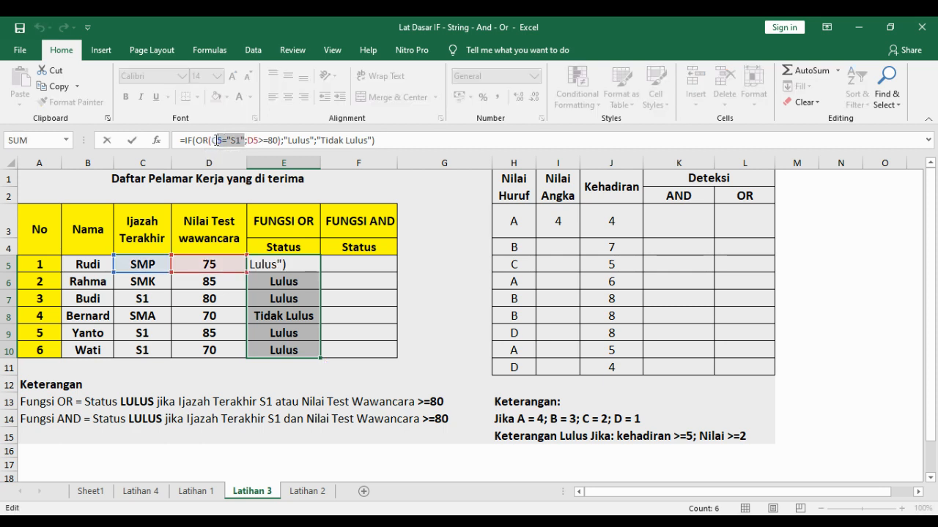
key("Return")
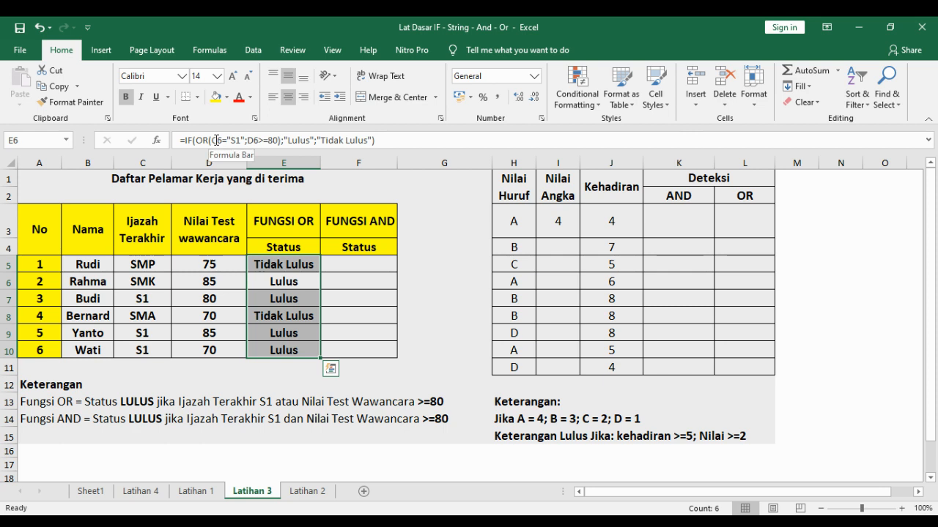
left_click(330, 280)
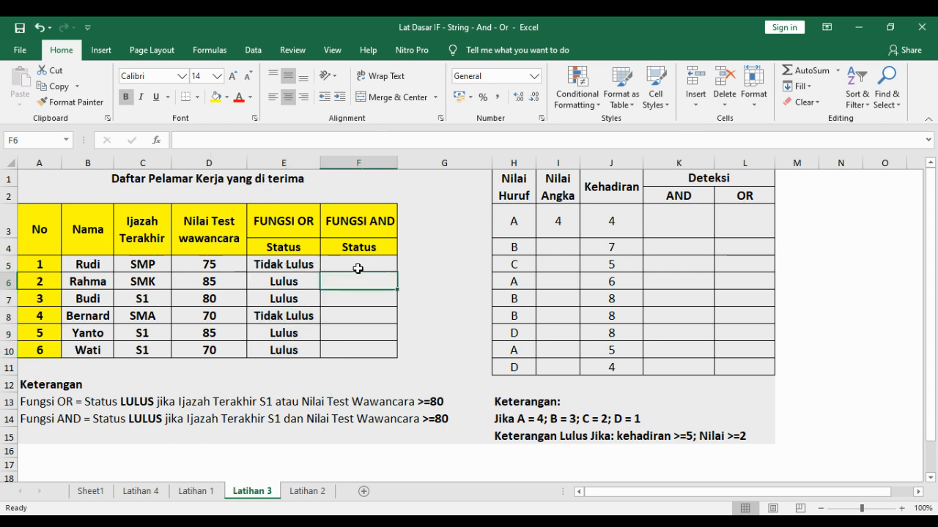
Compare the diplomas and interview scores in rows 7 to 10 with the AND rule of S1 and a score >=80.
left_click(358, 265)
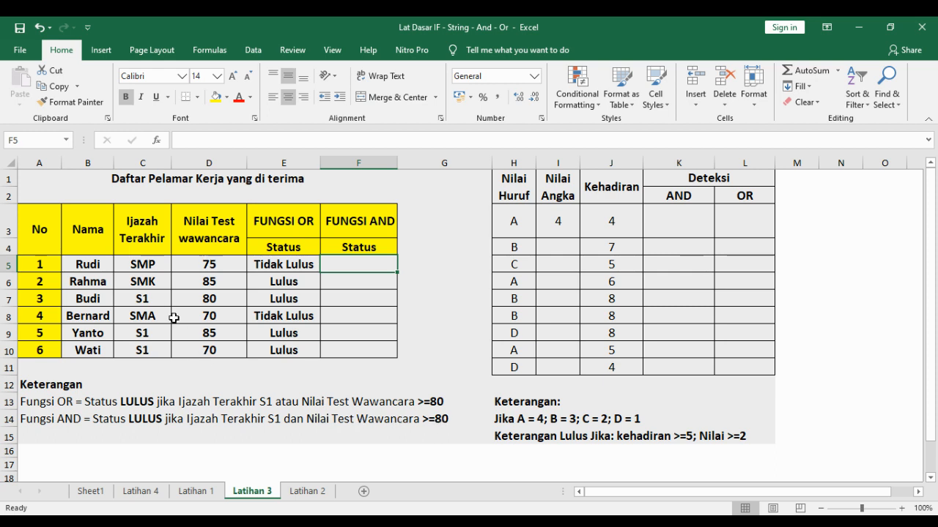
left_click(147, 301)
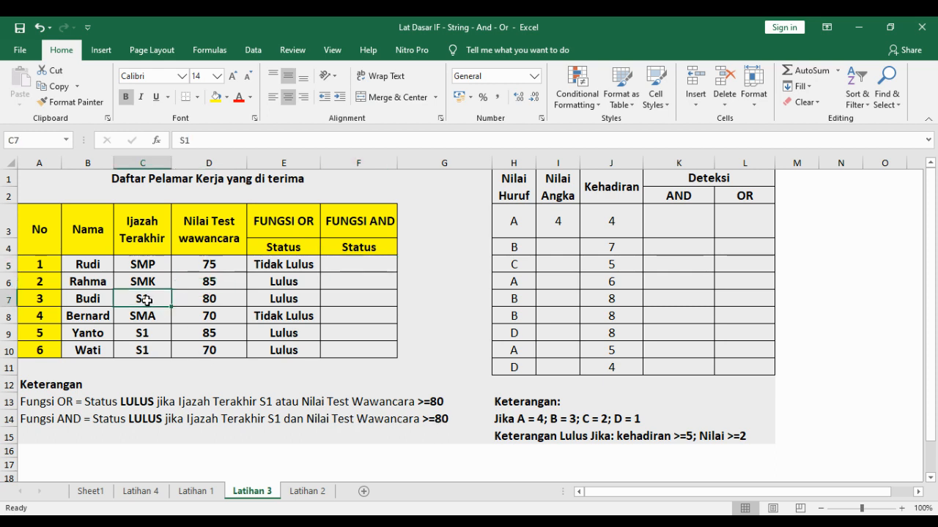
left_click(217, 301)
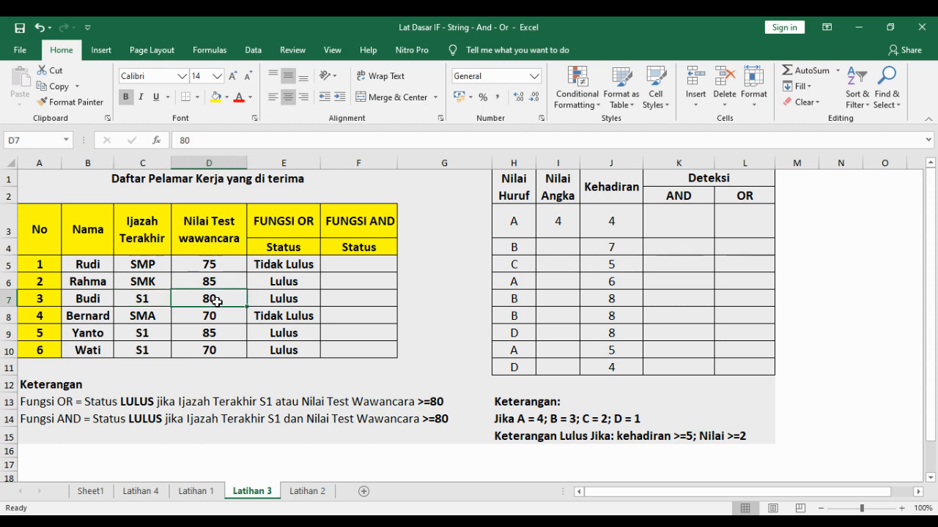
left_click(145, 352)
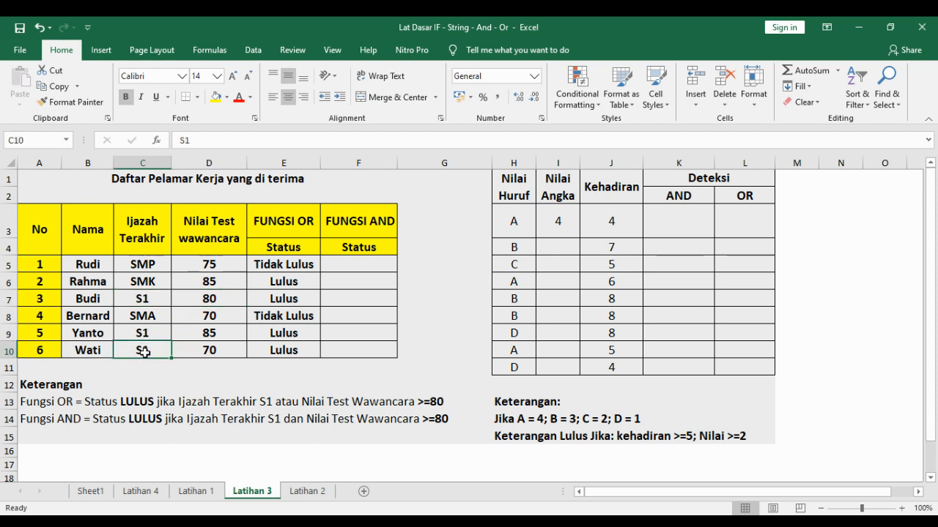
left_click(221, 352)
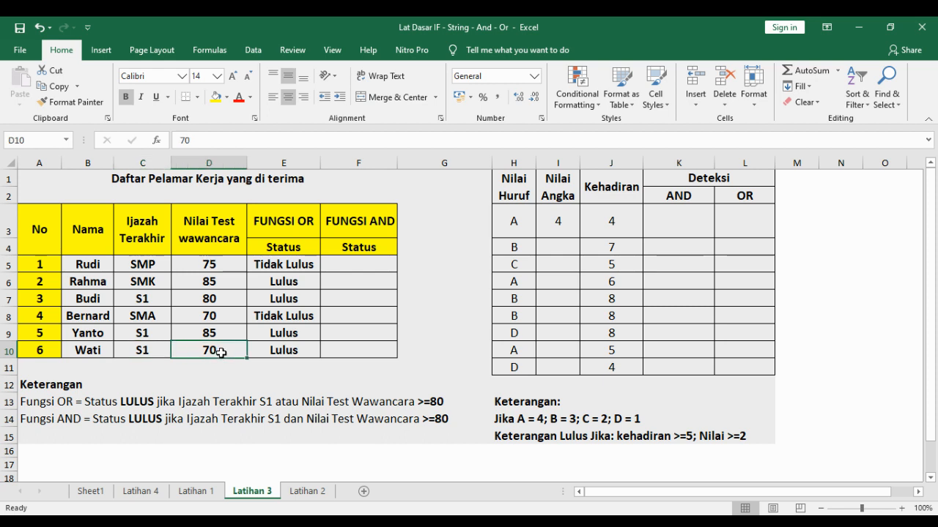
left_click(358, 349)
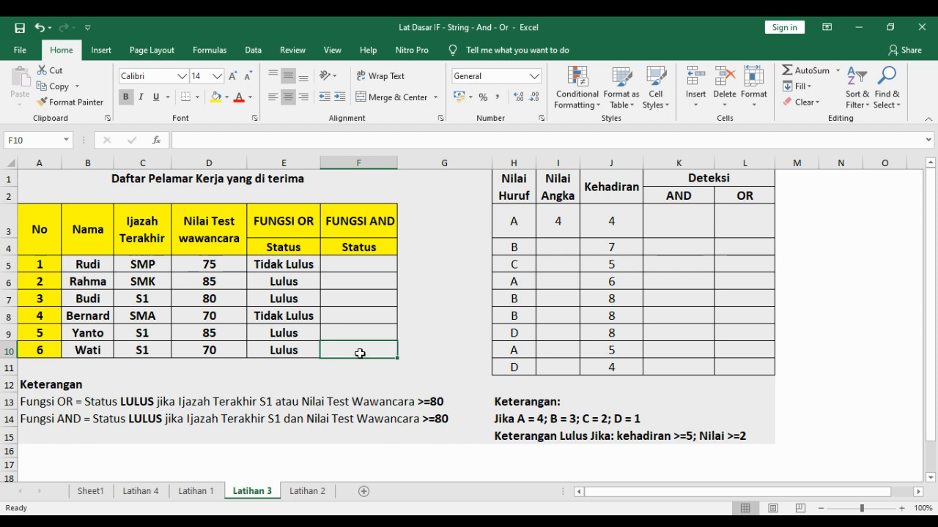
left_click(333, 331)
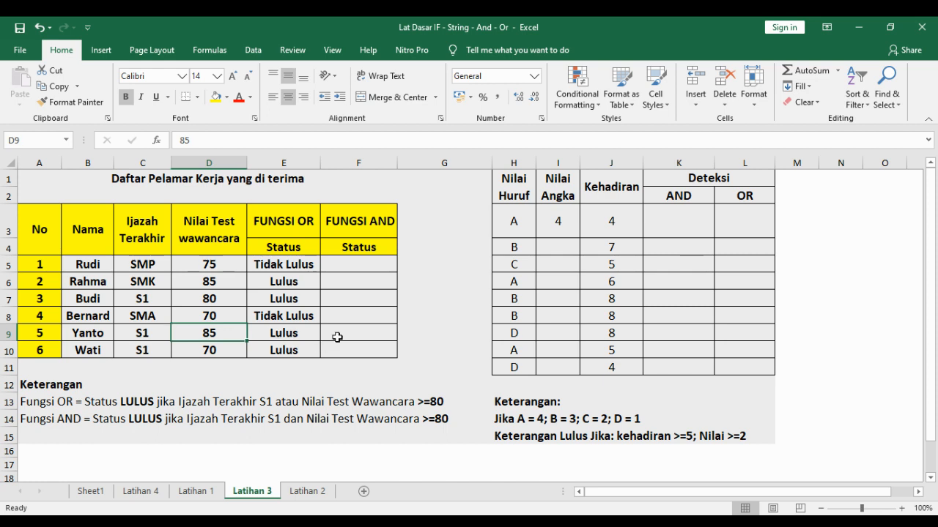
left_click(343, 316)
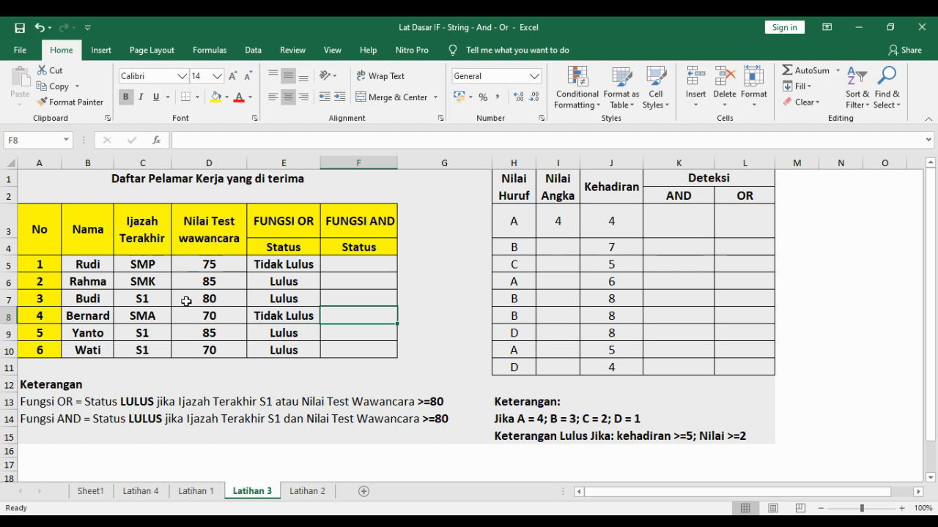
Check the diploma and interview score in rows 7 and 6 against both conditions of the AND rule.
left_click(155, 299)
left_click(199, 296)
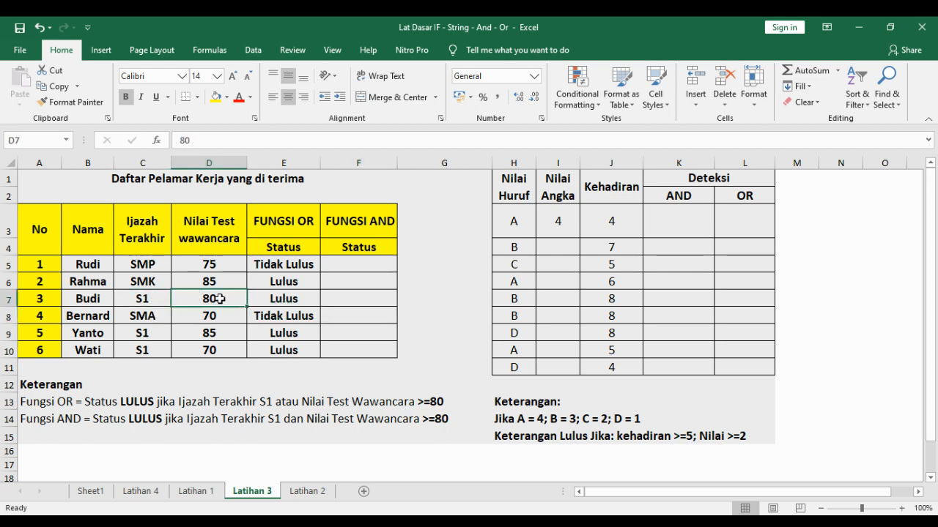
left_click(342, 303)
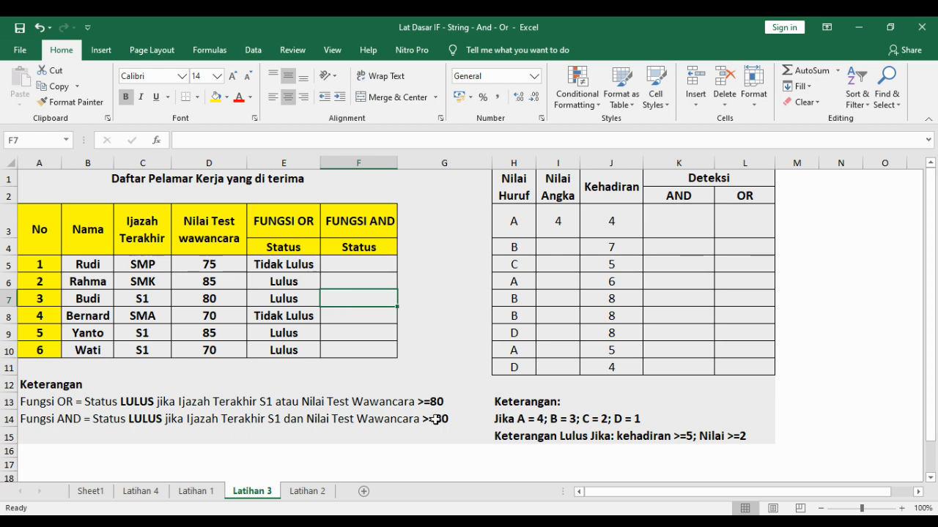
left_click(153, 280)
left_click(204, 282)
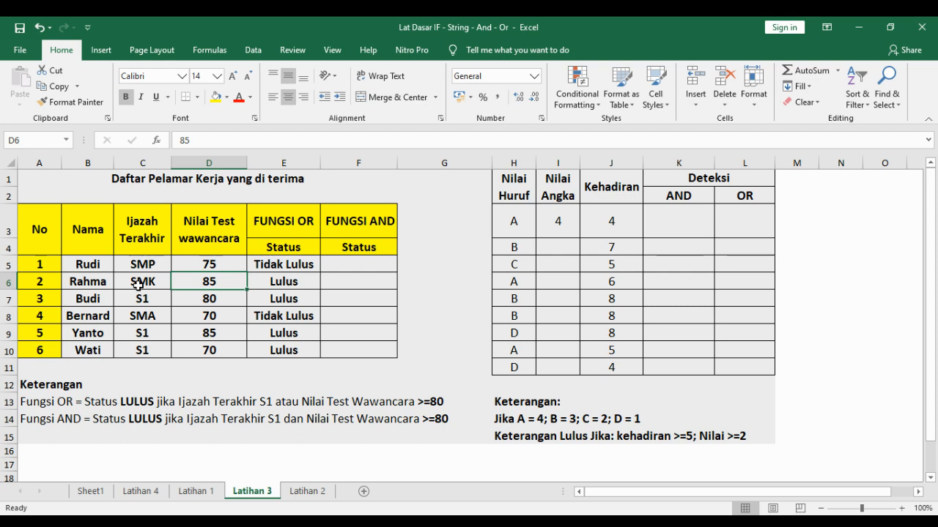
left_click(370, 280)
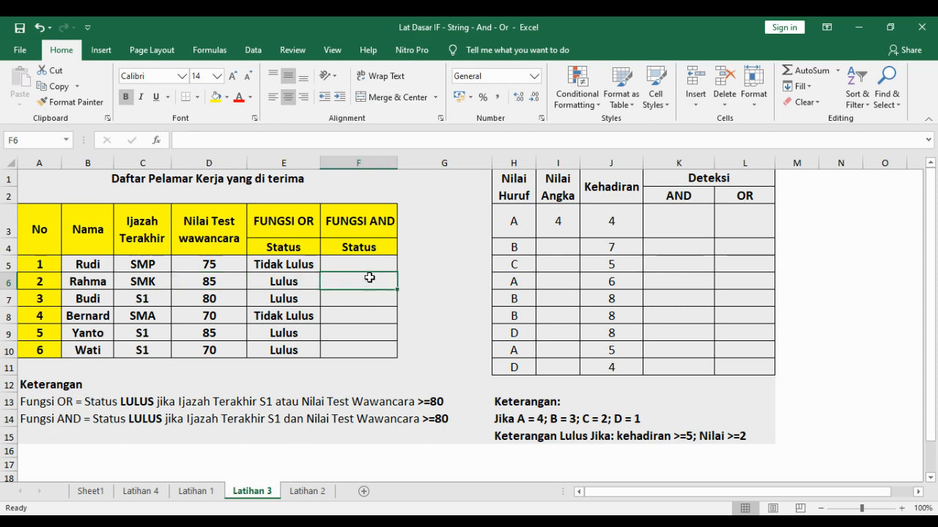
left_click(361, 263)
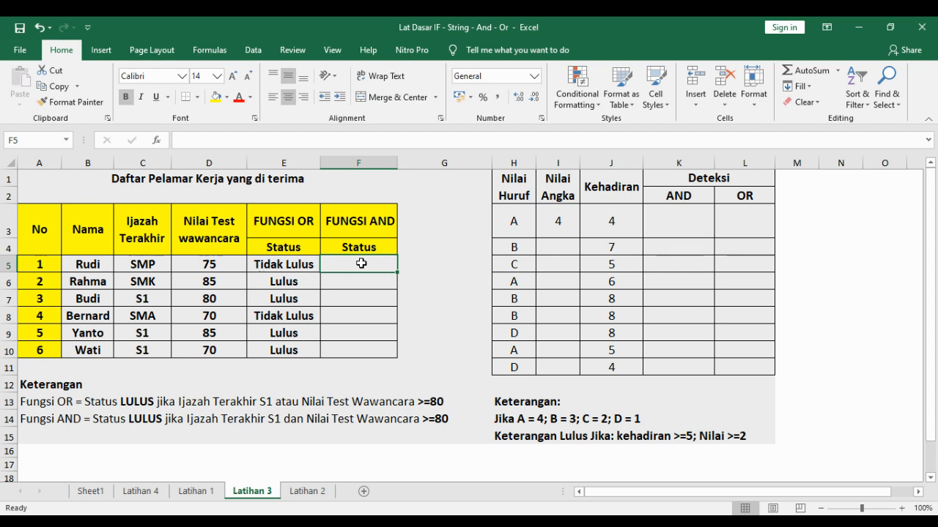
Using the E5 formula as reference, start an IF formula in F5 with AND and the first condition C5="S1".
left_click(302, 265)
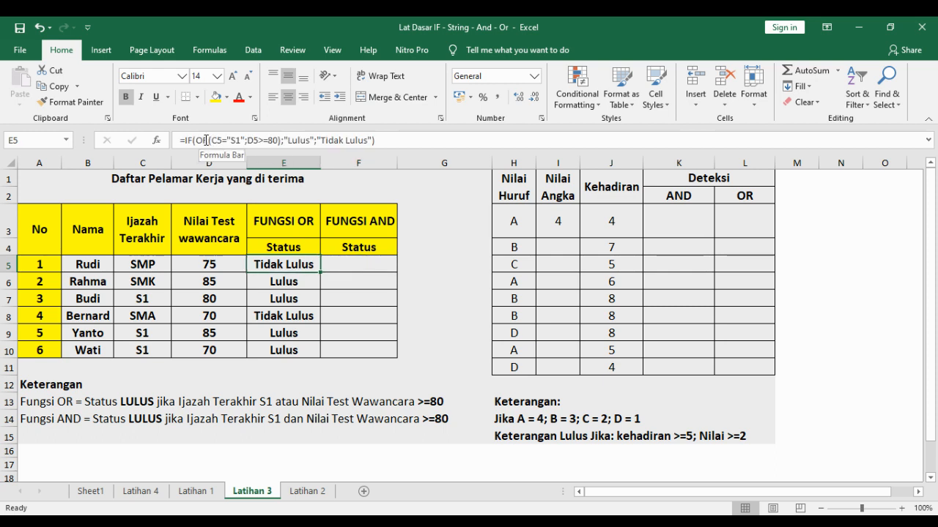
left_click(337, 266)
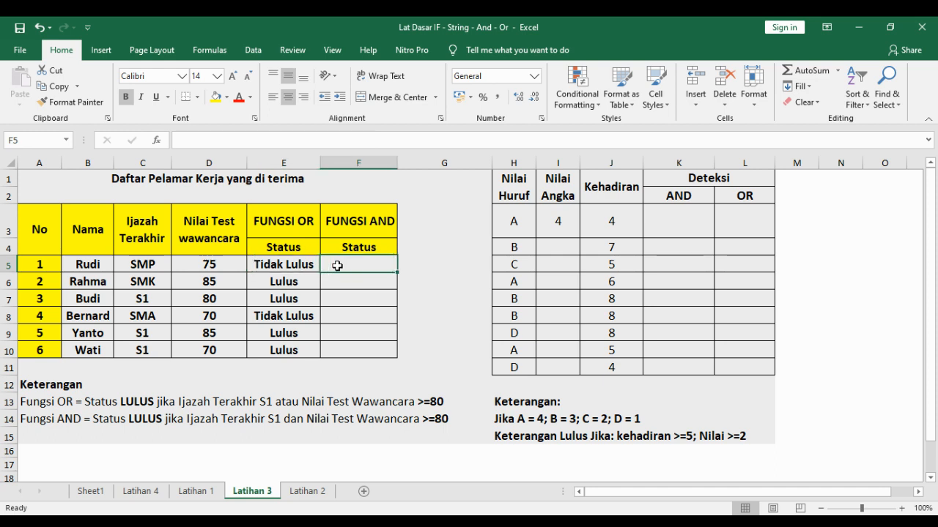
type("=IF")
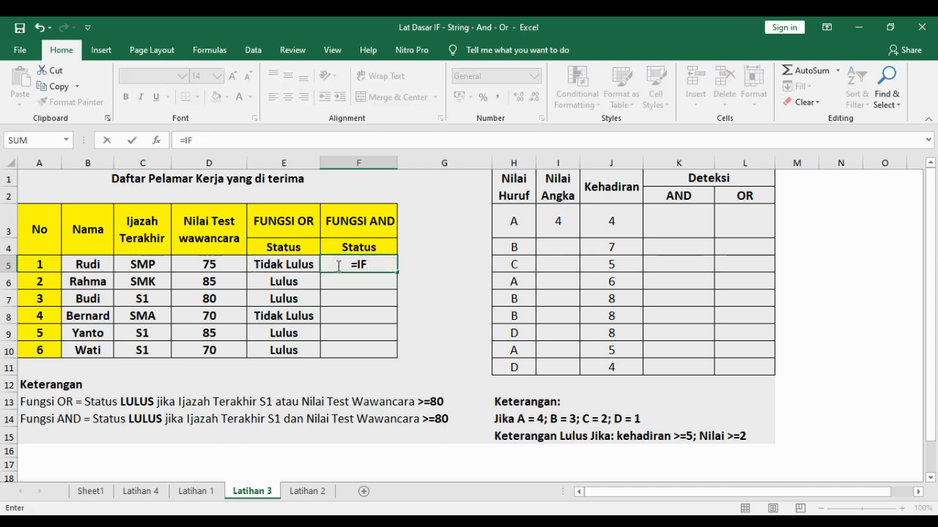
type("(AN")
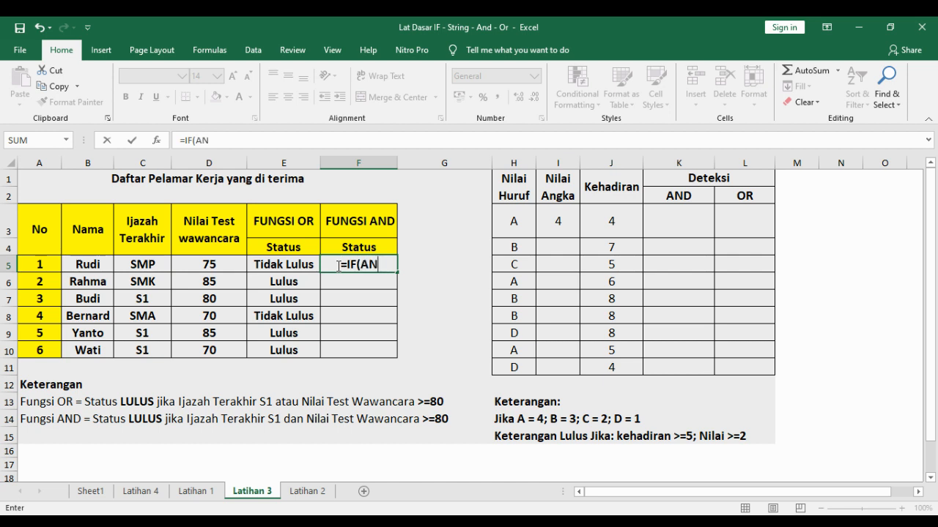
type("D(")
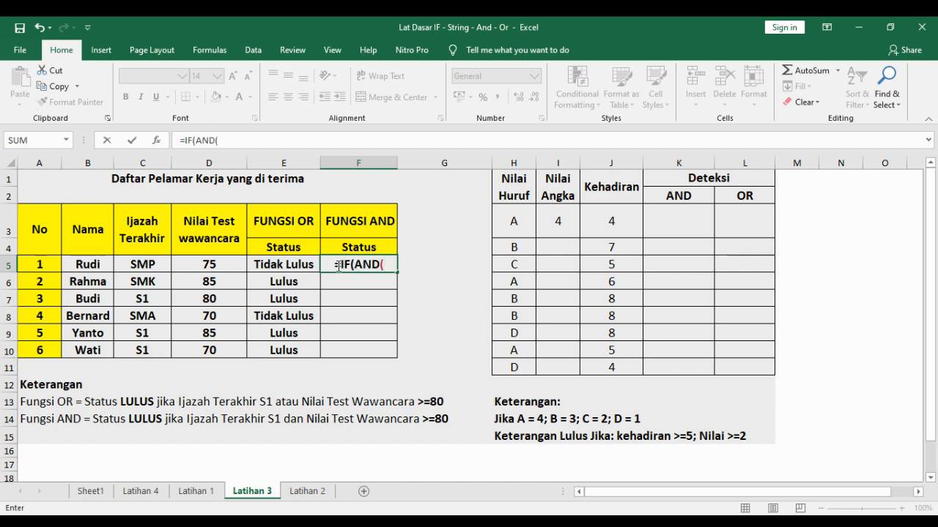
left_click(142, 267)
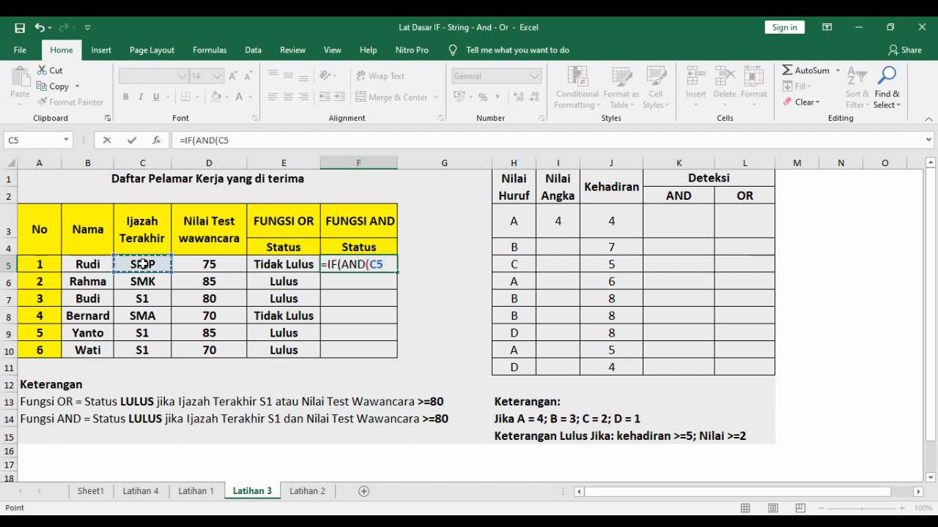
type("=\"S")
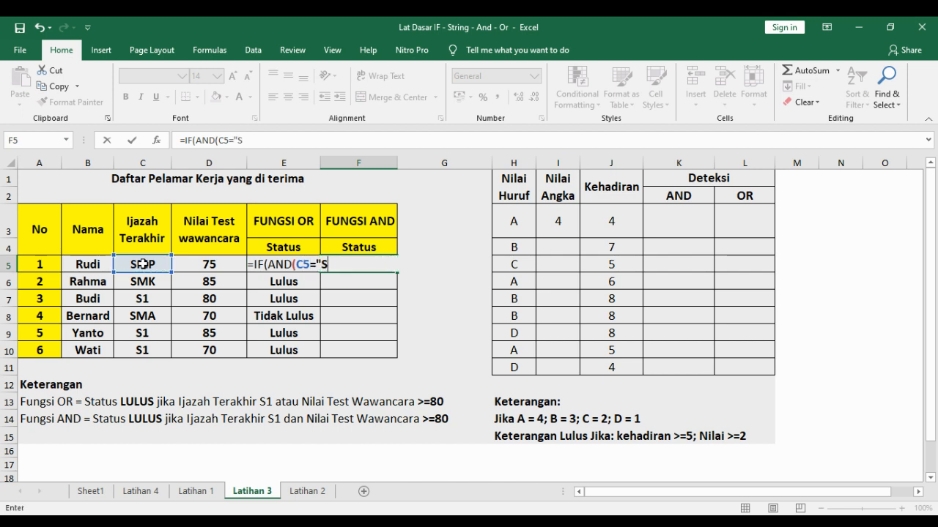
type("1\";")
Add the interview score D5 as the second AND condition, followed by the comparison operator =>.
left_click(197, 264)
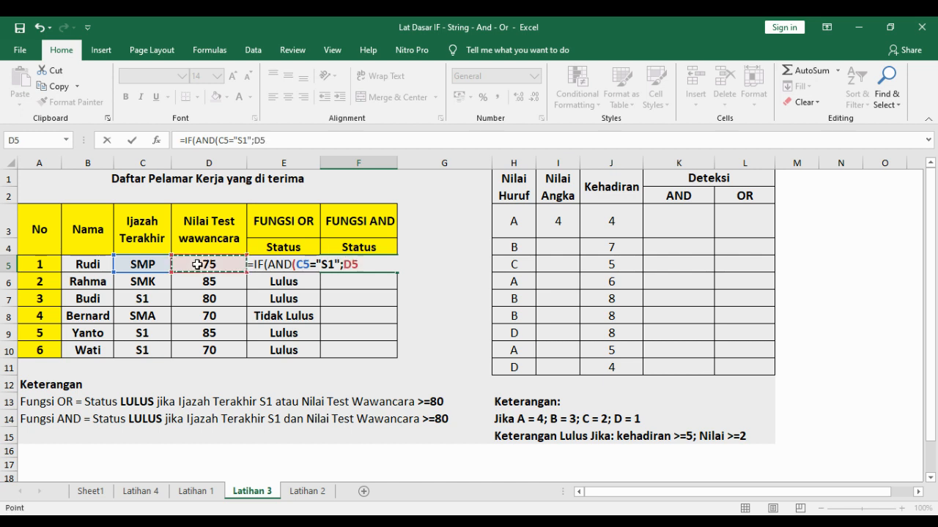
type("=")
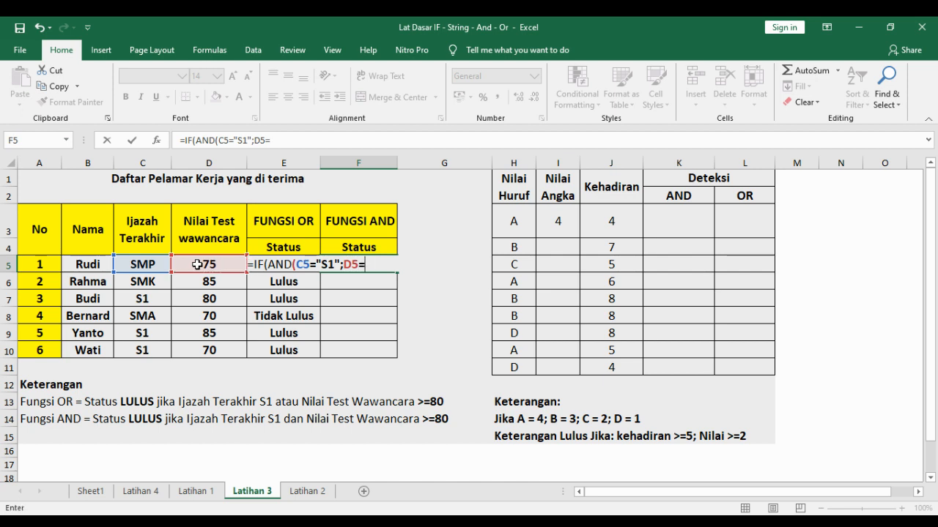
type(">")
key("Left")
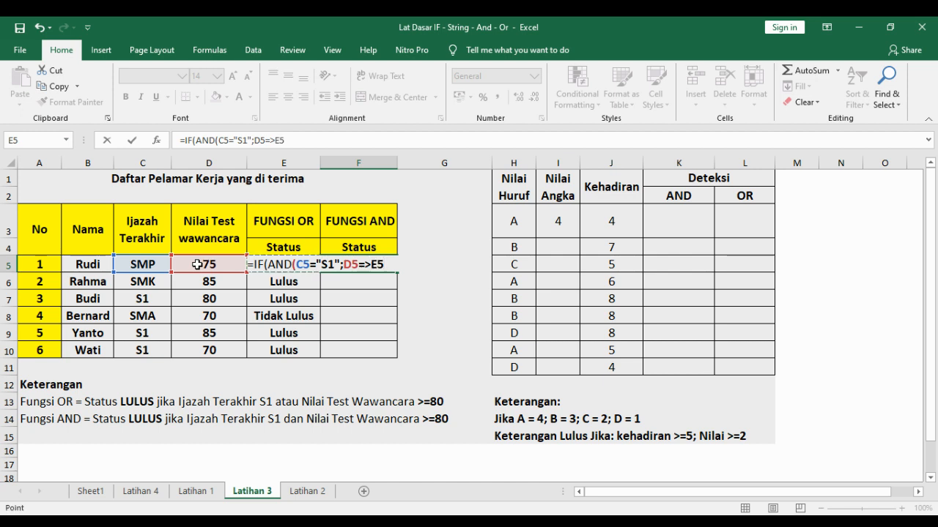
key("Right")
key("BackSpace")
key("BackSpace")
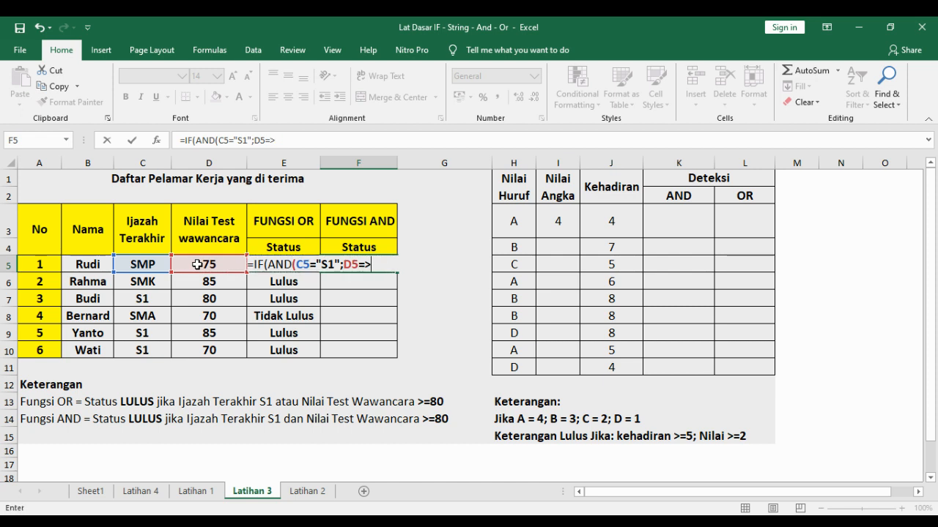
Complete the F5 formula with threshold 80 and results "Lulus" and "Tidak Lulus", and accept the suggested correction to D5>=80.
type("80);\"Lulus")
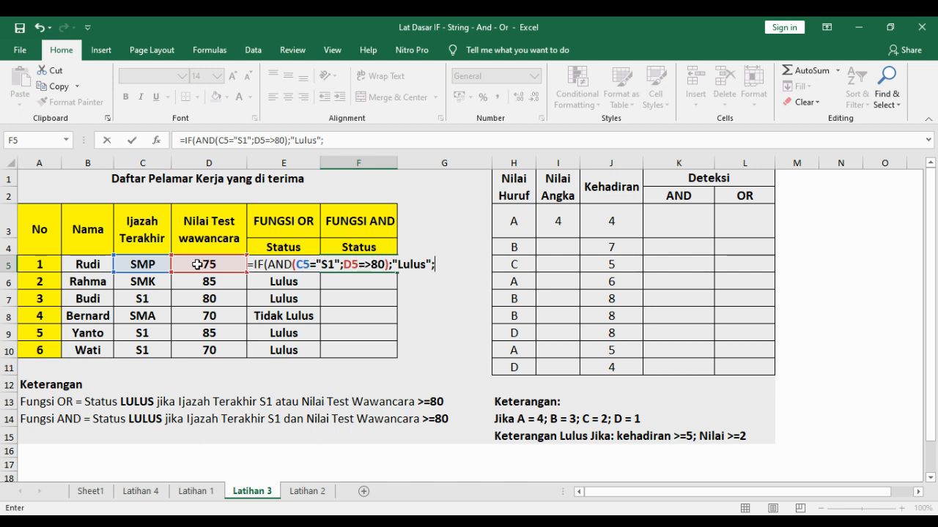
type("Tidak ")
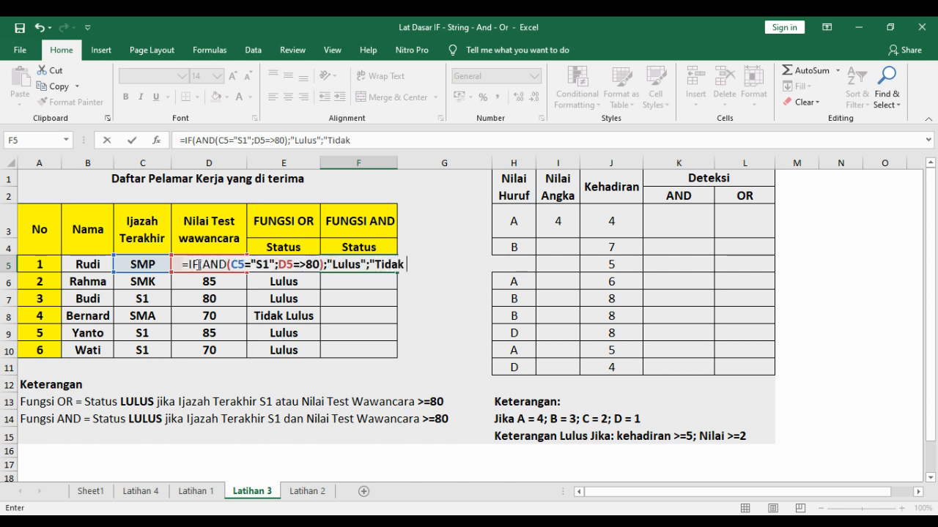
type("Lulus\"")
key("Return")
key("Return")
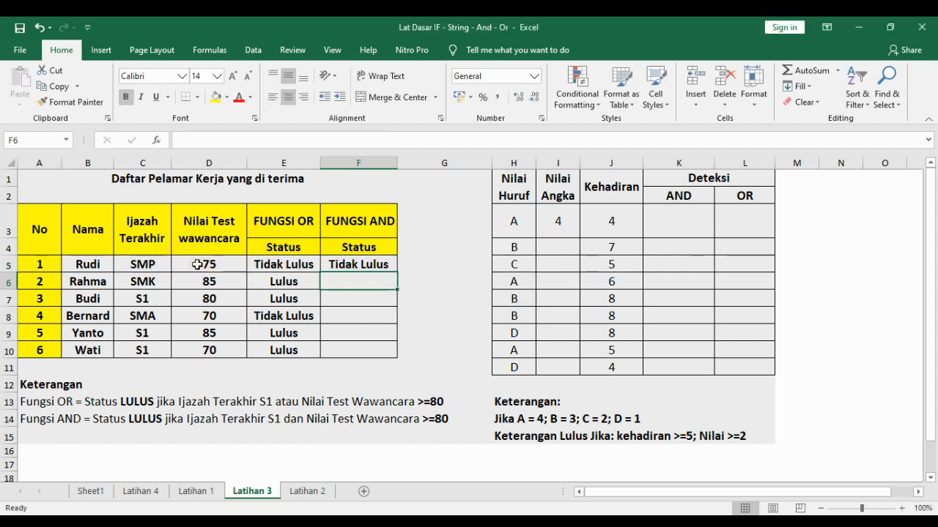
left_click(361, 266)
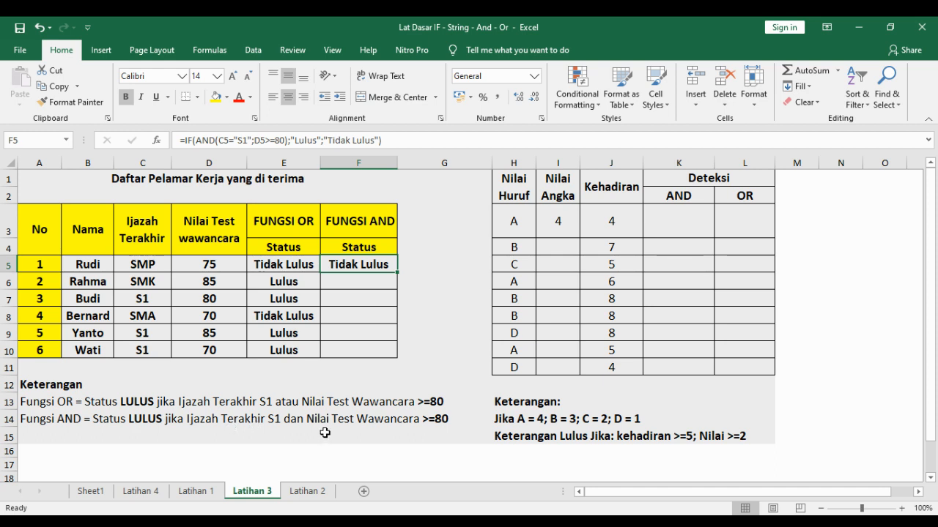
Check row 6's interview score and diploma, and copy the AND formula from F5 down to F6.
left_click(206, 280)
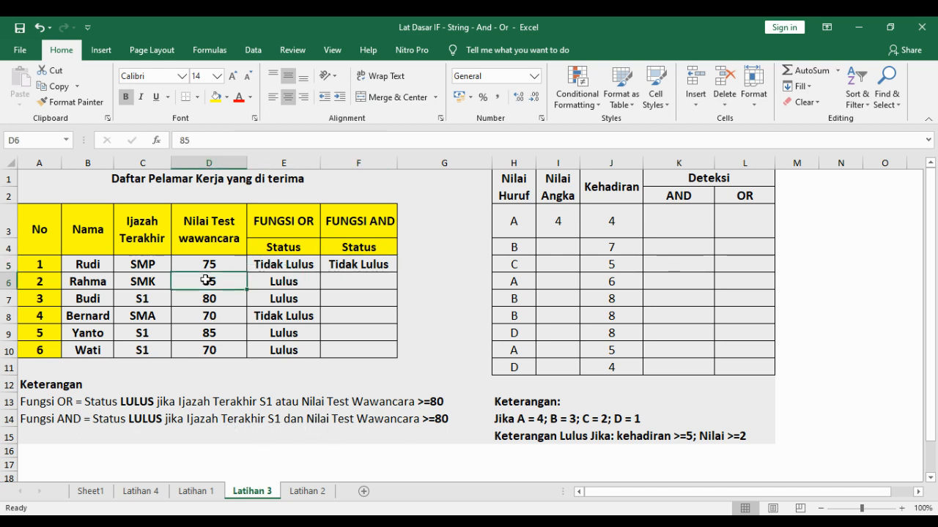
left_click(144, 282)
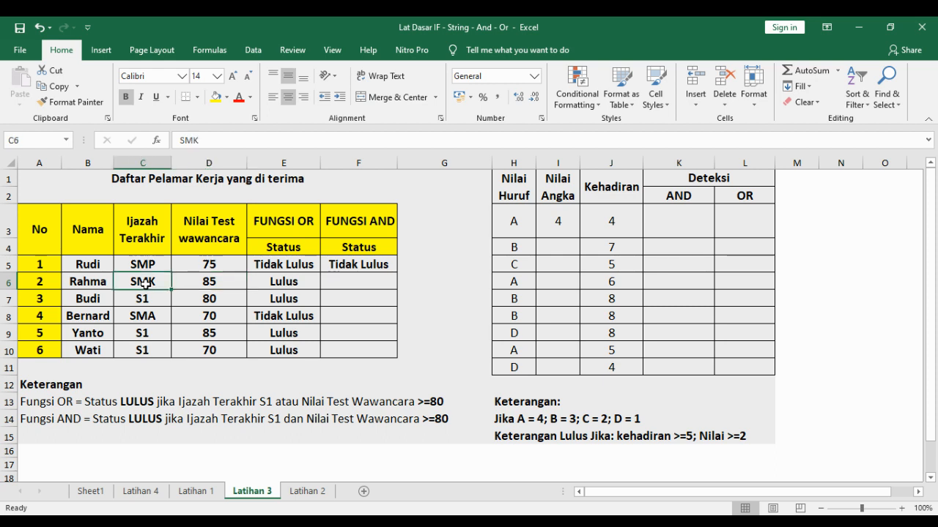
left_click(370, 265)
mouse_move(397, 272)
left_mouse_down()
mouse_move(400, 302)
mouse_move(400, 289)
left_mouse_up()
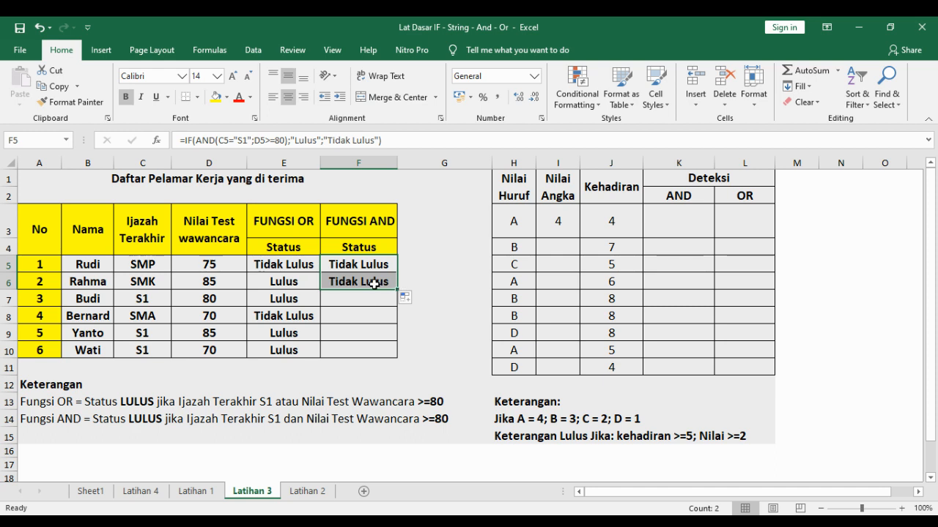
Check row 7's diploma and interview score, and copy the AND formula from F6 down to F7.
left_click(149, 301)
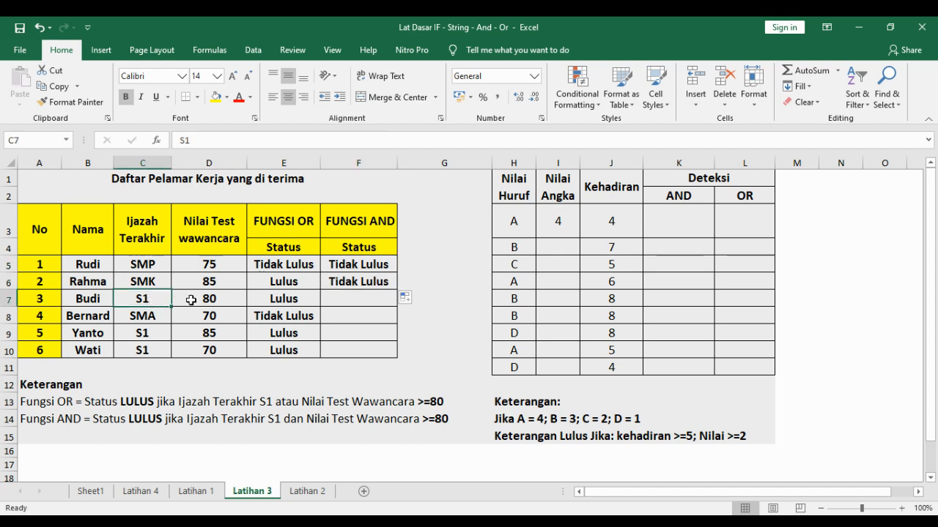
left_click(231, 299)
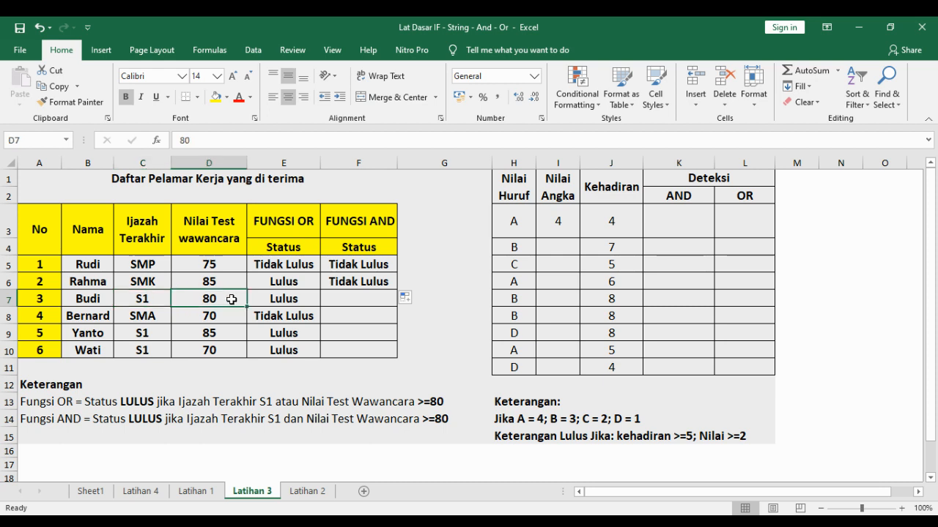
left_click(340, 298)
left_click(356, 283)
left_click_drag(397, 290, 395, 304)
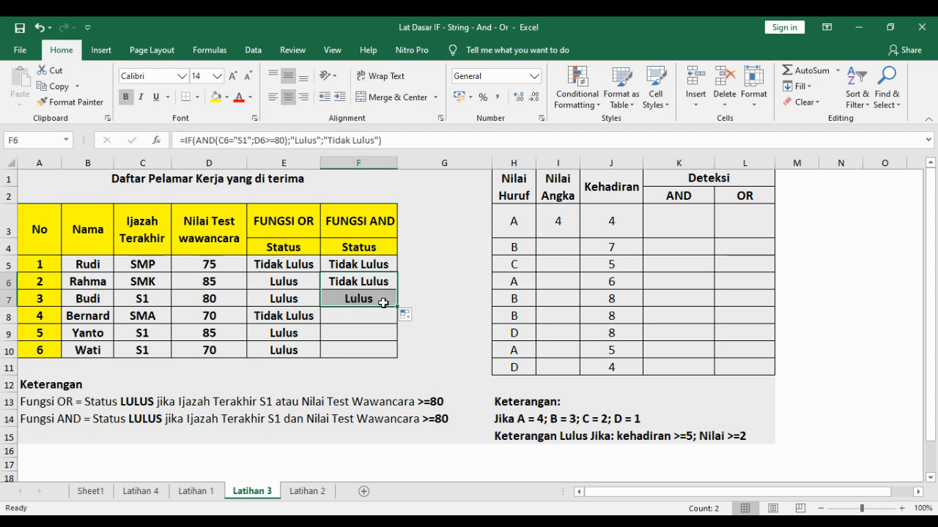
Change the score condition in the F6 formula to D6>80.
left_click(275, 140)
key("BackSpace")
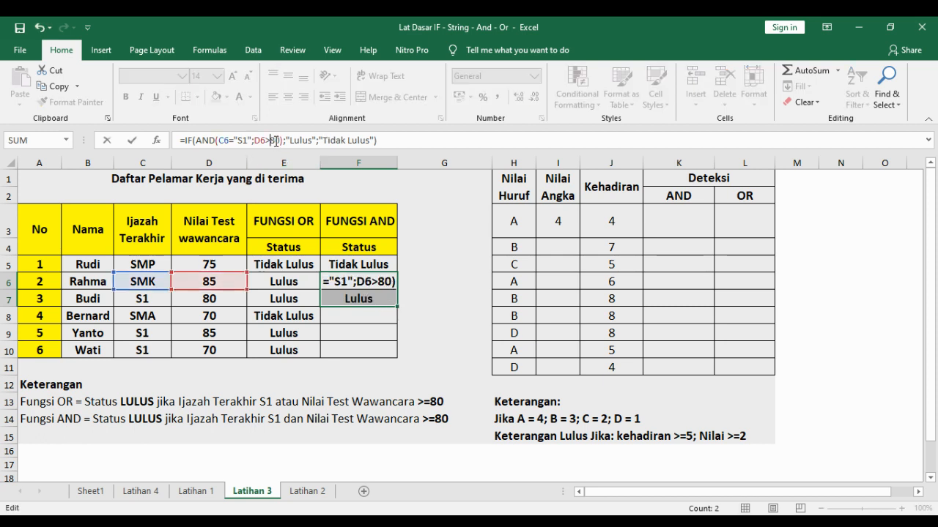
key("Return")
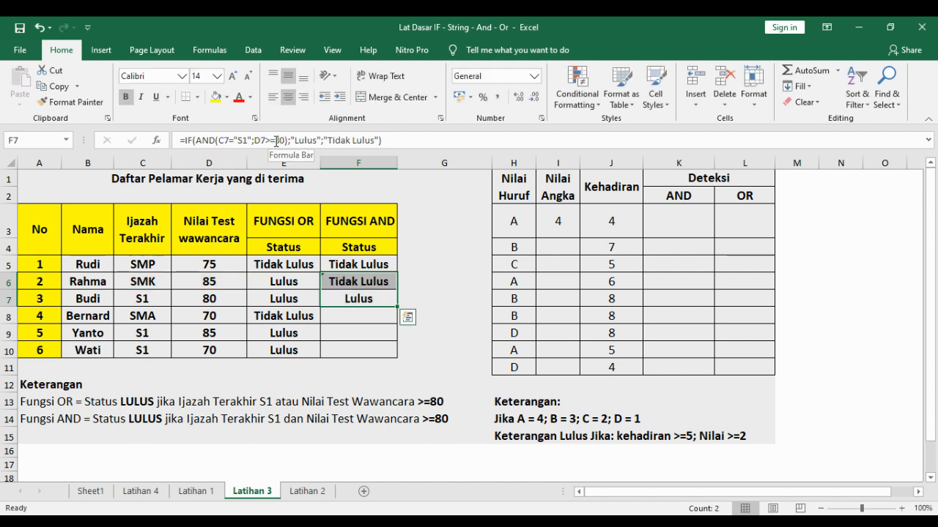
Change the score condition in the F7 formula to D7>80.
left_click(367, 296)
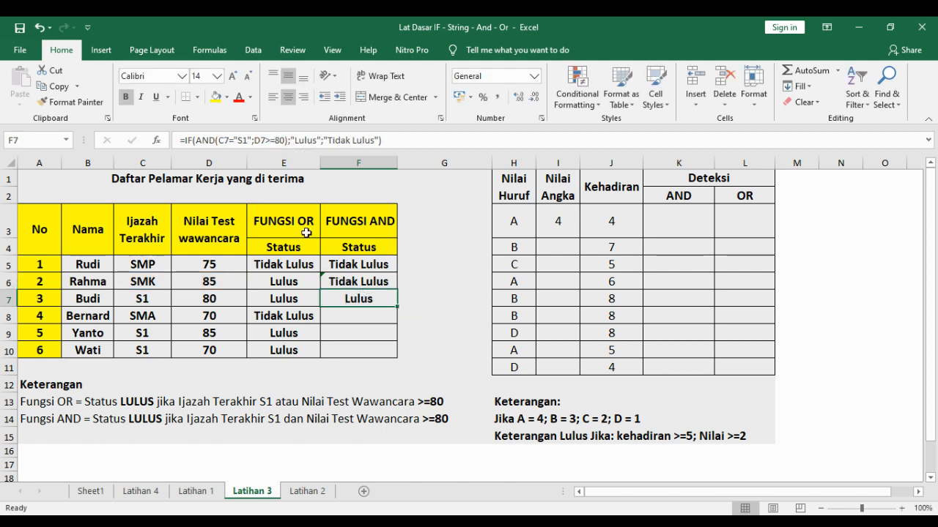
left_click(274, 140)
type("=")
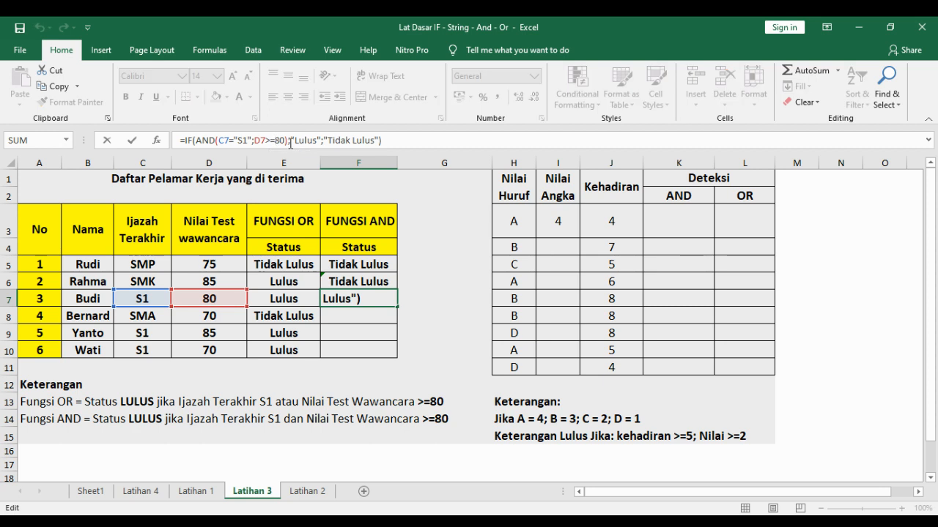
key("BackSpace")
key("Return")
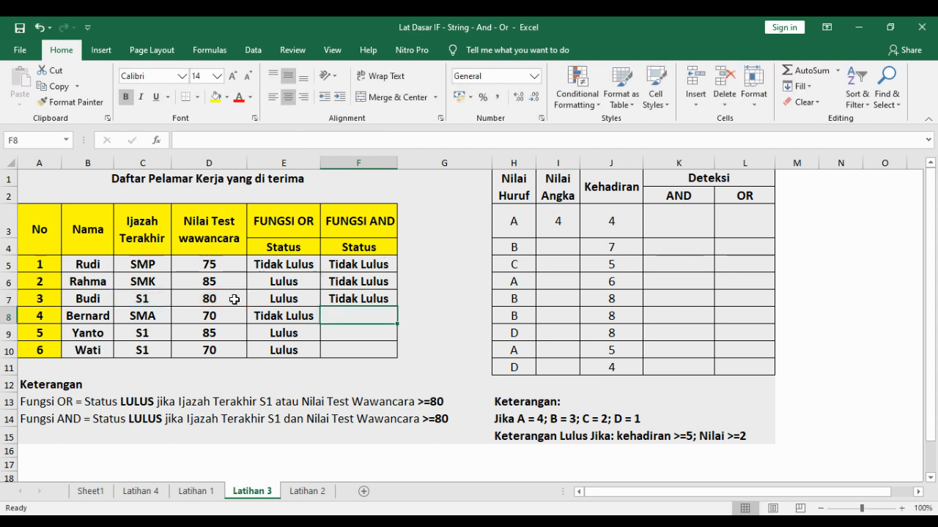
Test the strict greater-than condition in F7 by setting the interview score in D7 to 81.
left_click(339, 298)
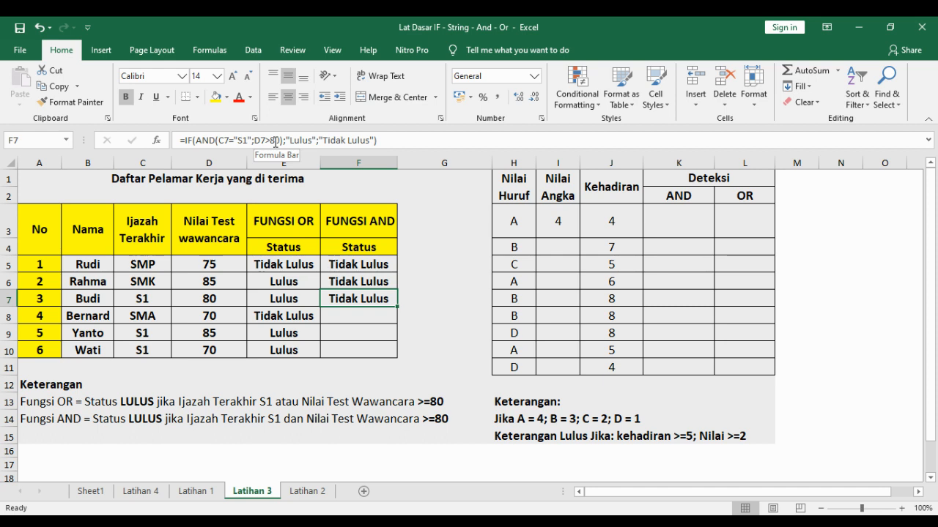
left_click(217, 300)
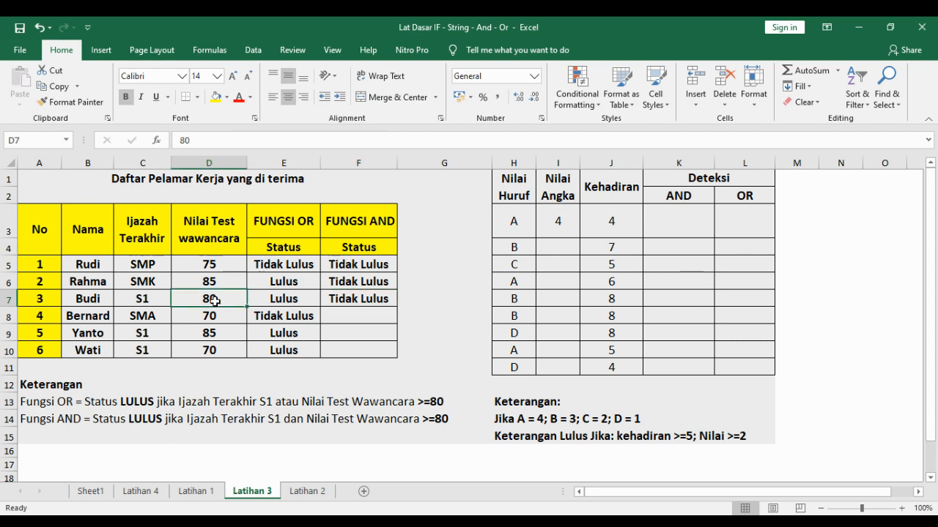
type("81")
key("Return")
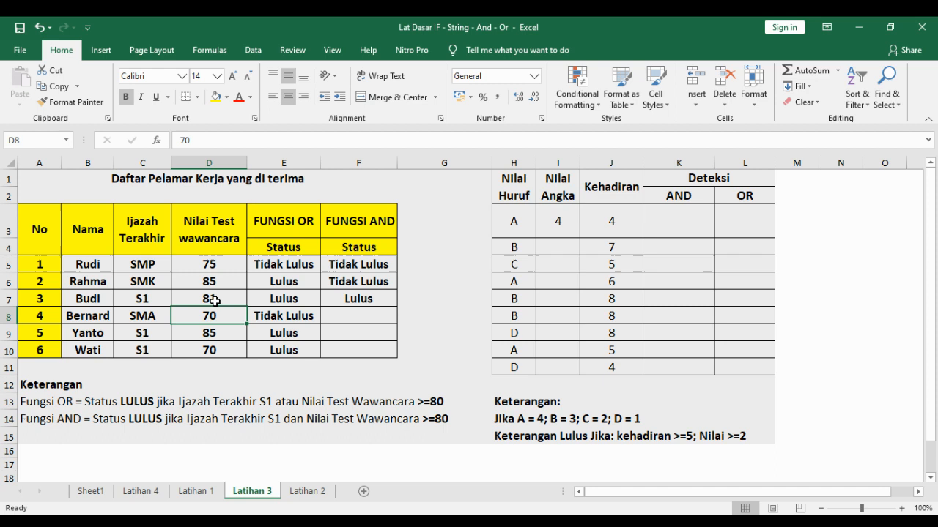
Add the equals sign to the F7 comparison as D7=>80 and accept the suggested correction to D7>=80.
left_click(340, 299)
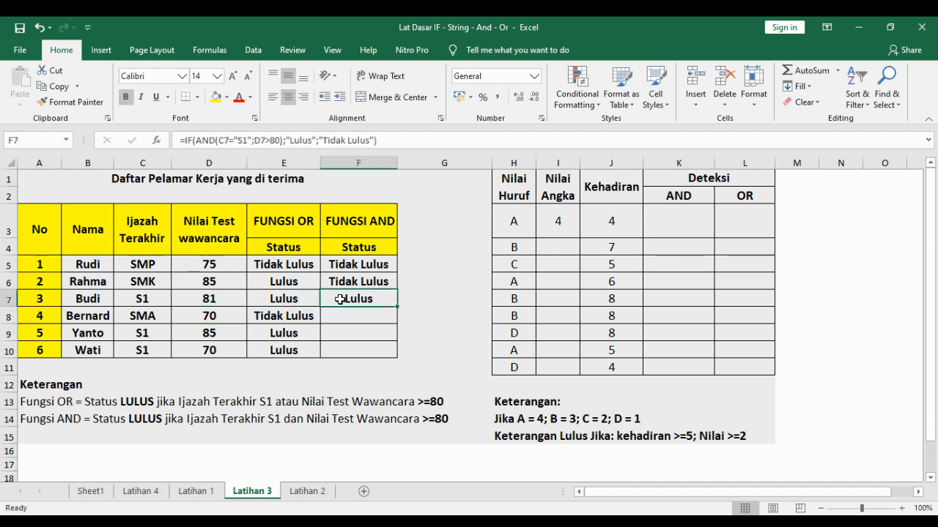
left_click(269, 141)
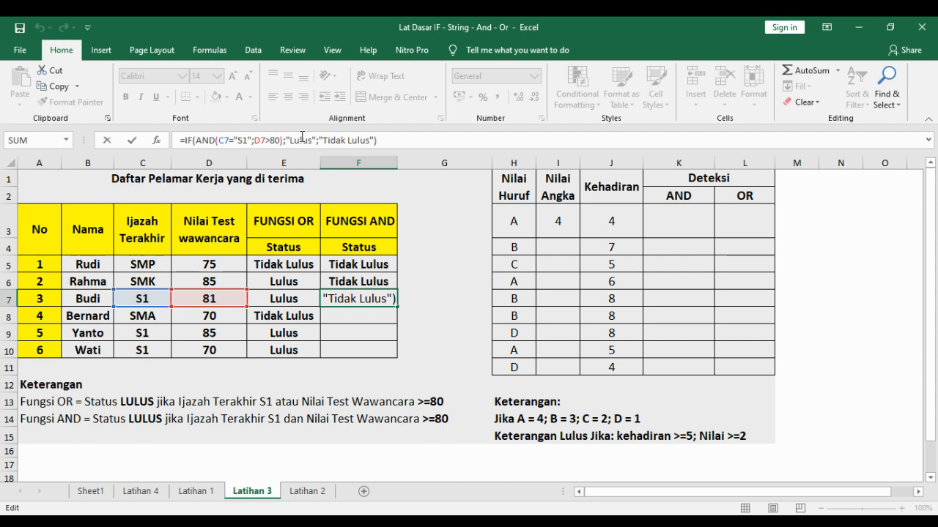
left_click(302, 137)
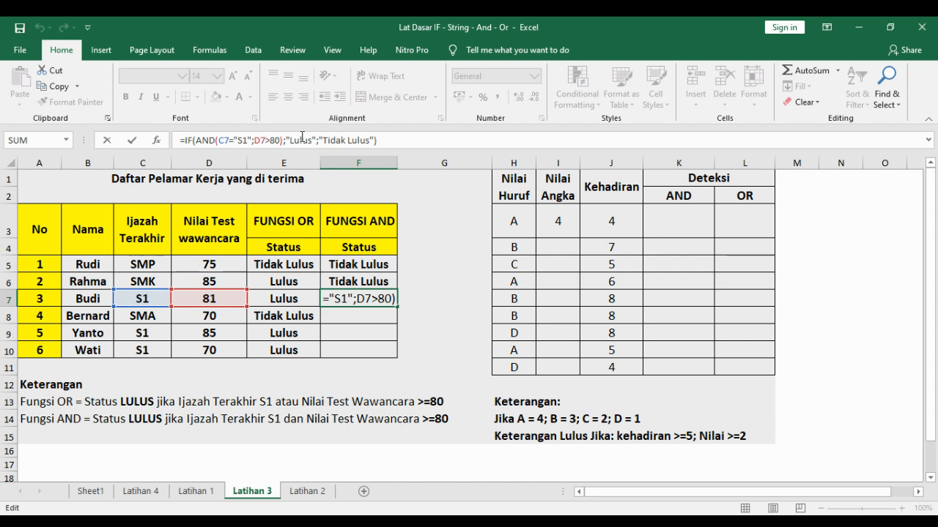
type("=")
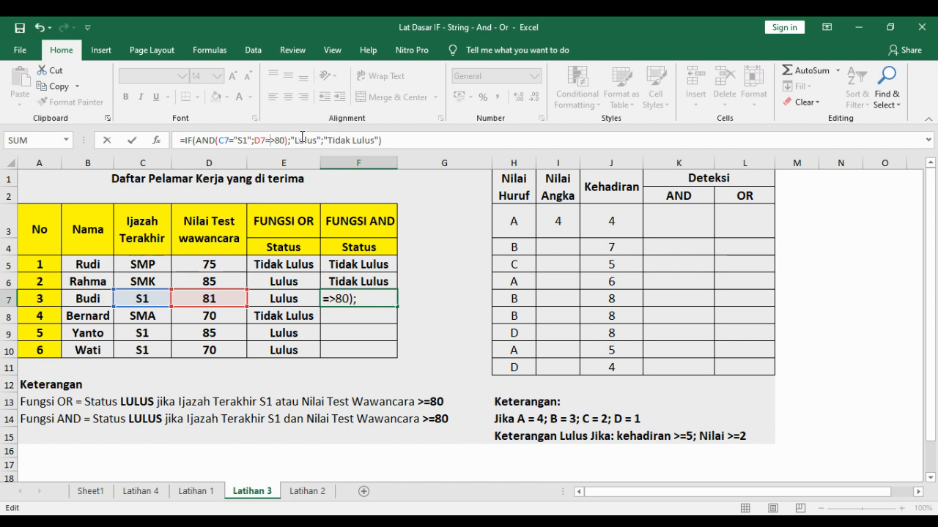
key("Return")
key("Return")
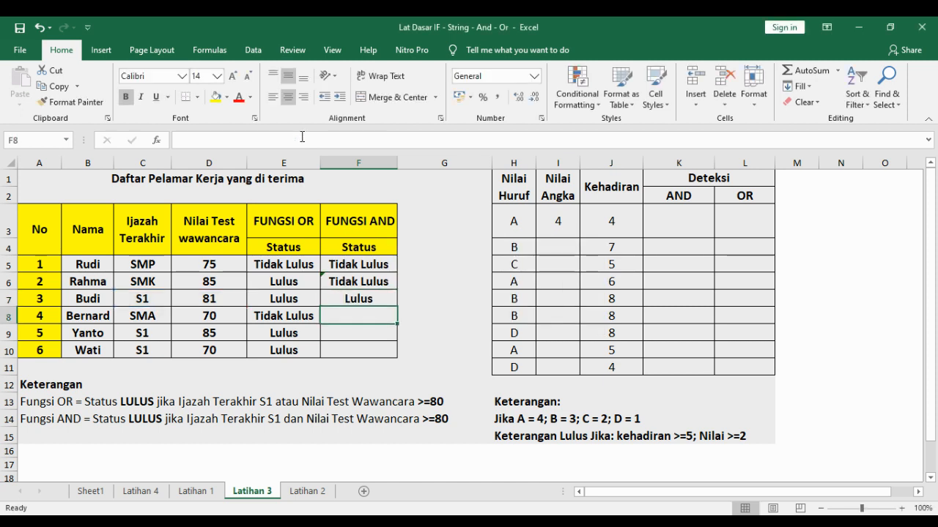
Set the interview score in D7 back to 80.
left_click(214, 298)
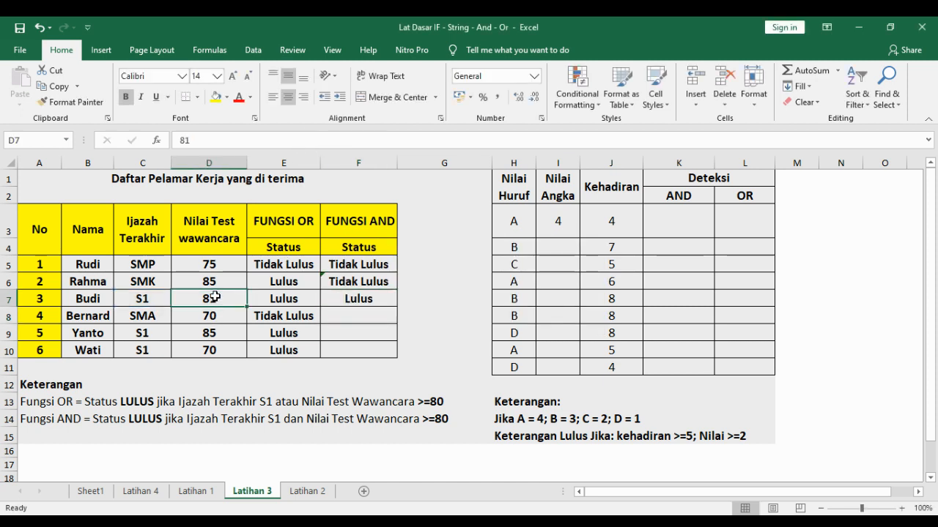
left_click(206, 142)
key("BackSpace")
type("0")
key("Return")
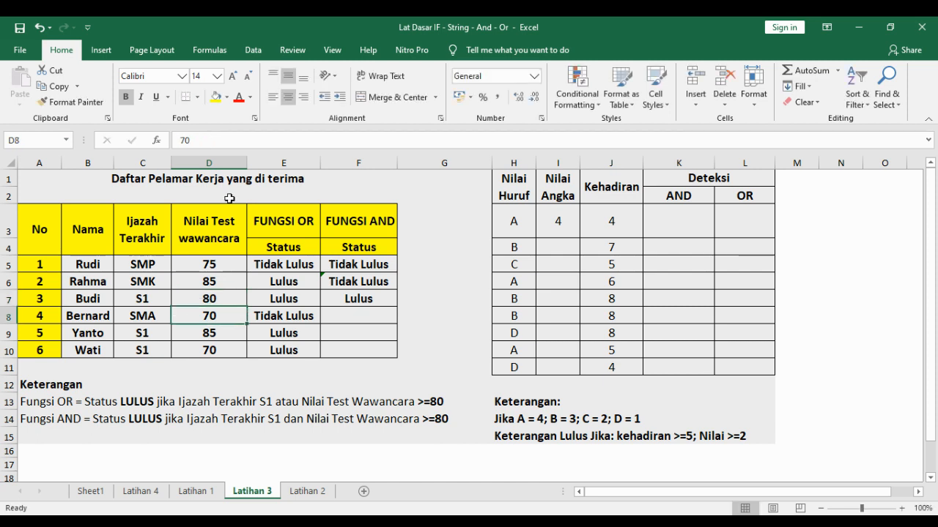
Copy the AND formula from F7 down to F10, and check the diploma and interview score in row 10.
left_click(375, 305)
left_click_drag(396, 307, 397, 355)
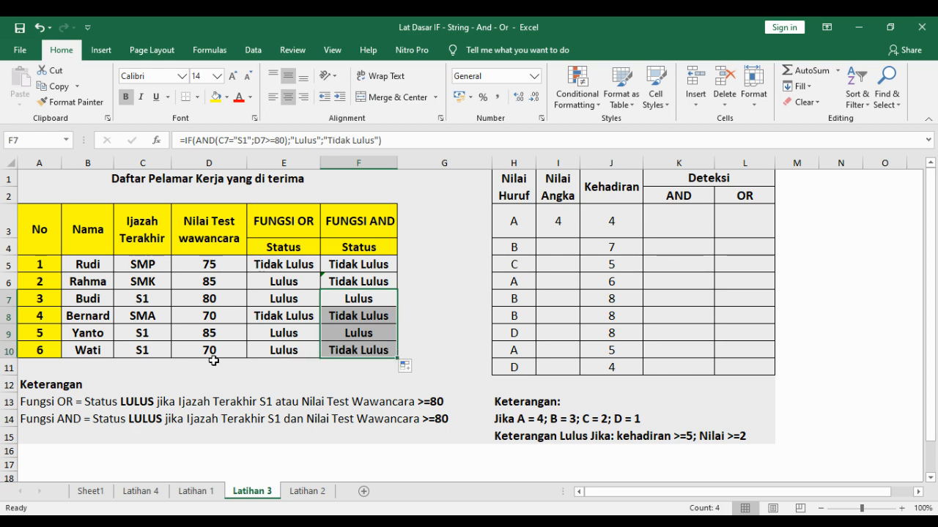
left_click(140, 351)
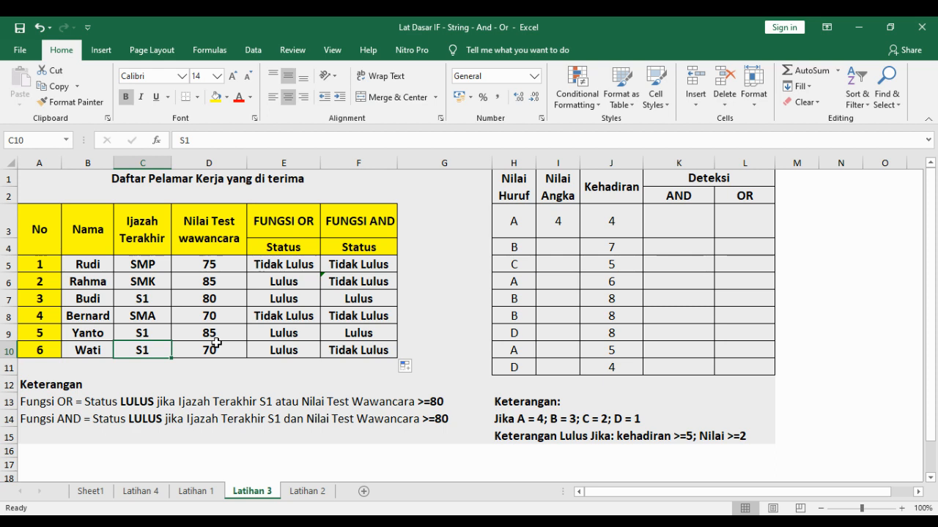
left_click(215, 350)
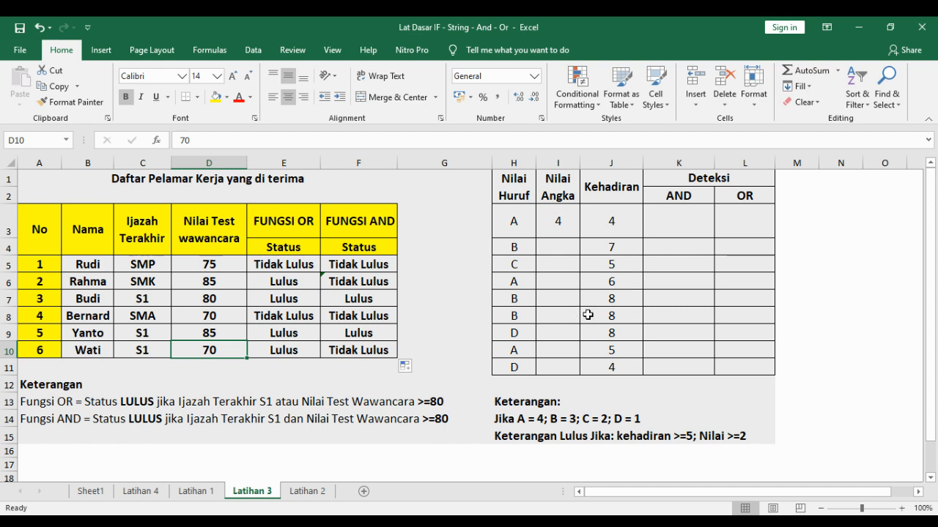
Look over the Nilai Angka cells I4 to I7 and the nested IF formula in I3.
left_click(564, 244)
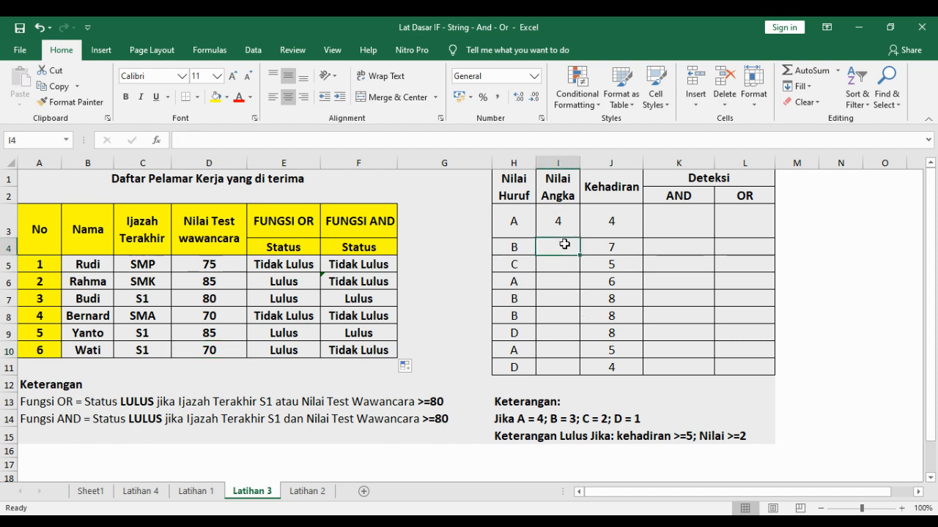
left_click(557, 269)
left_click(557, 282)
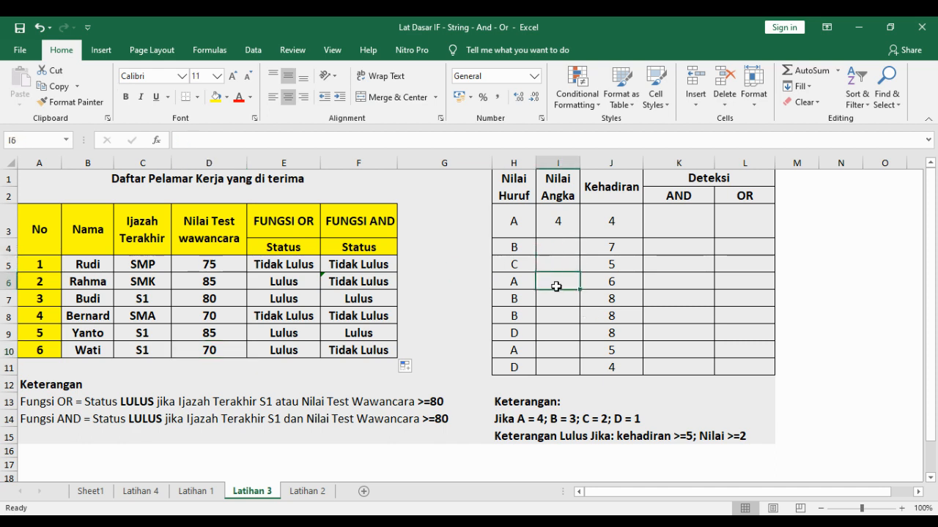
left_click(557, 294)
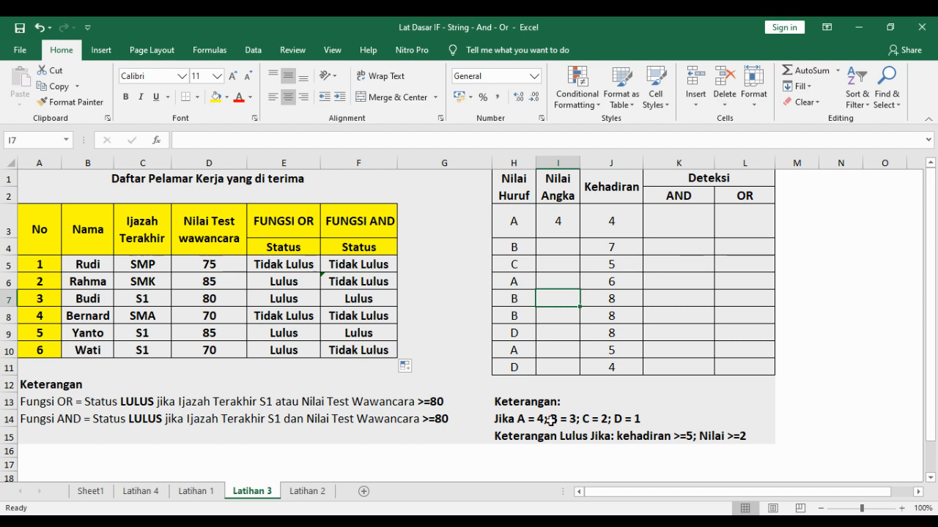
left_click(557, 227)
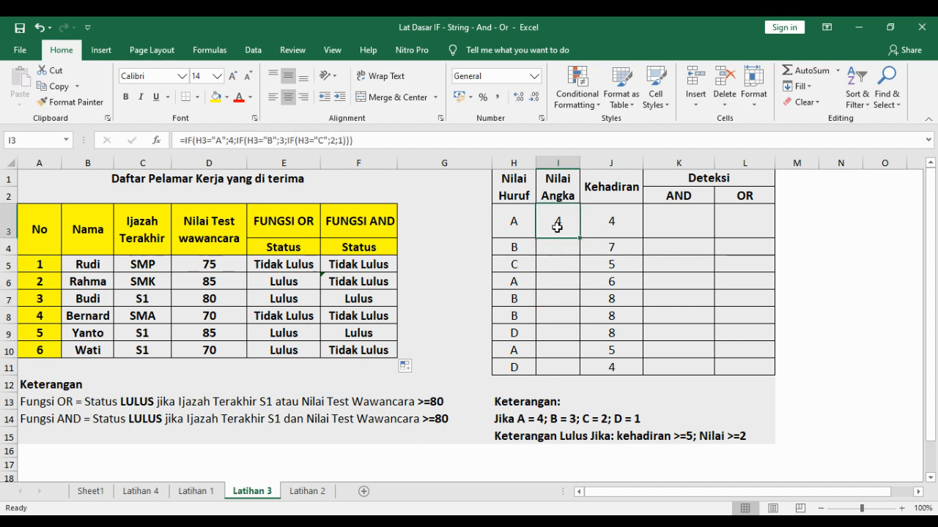
Fill the Nilai Angka cells I4 to I11 with the numeric grades 3, 2, 4, 3, 3, 1, 4 and 1.
key("Down")
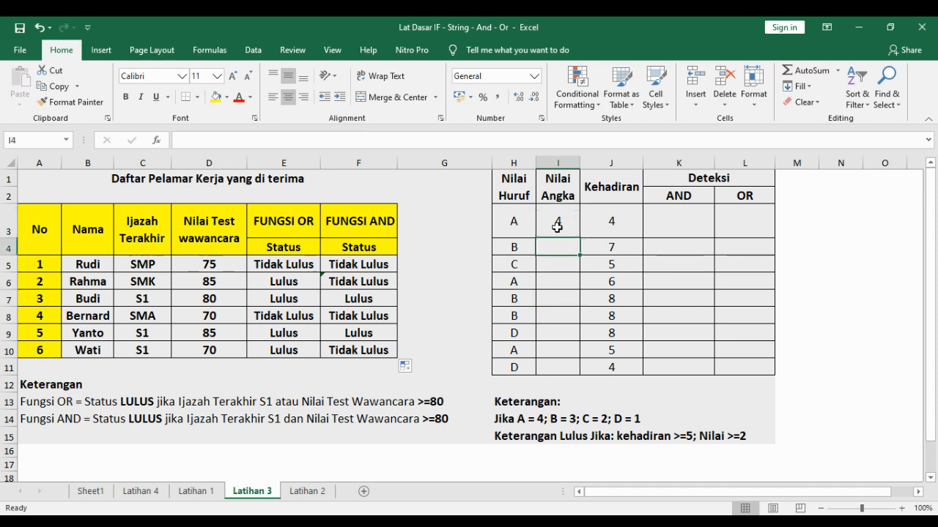
type("3")
key("Return")
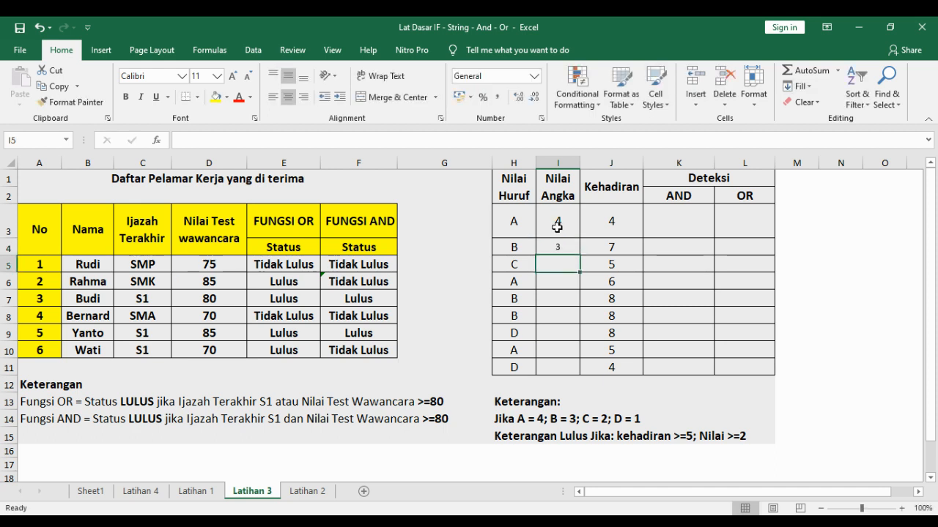
type("2")
key("Return")
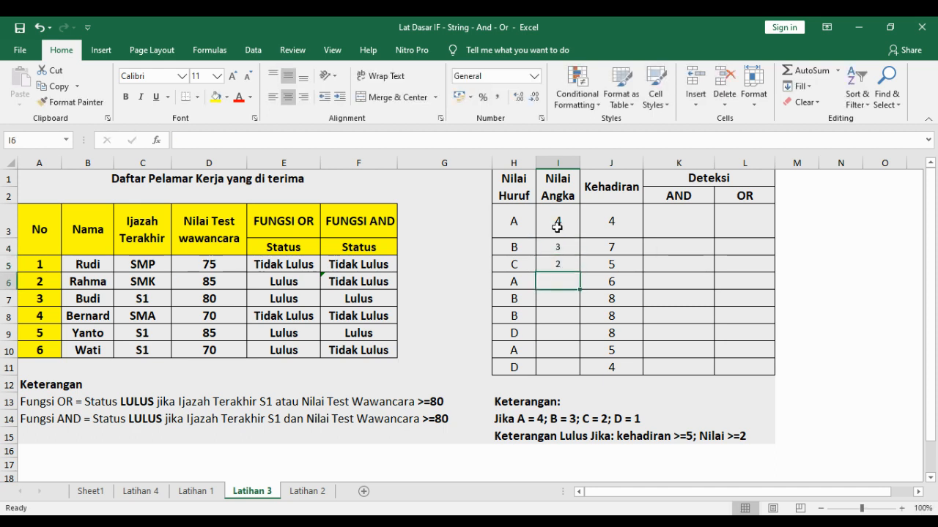
type("4")
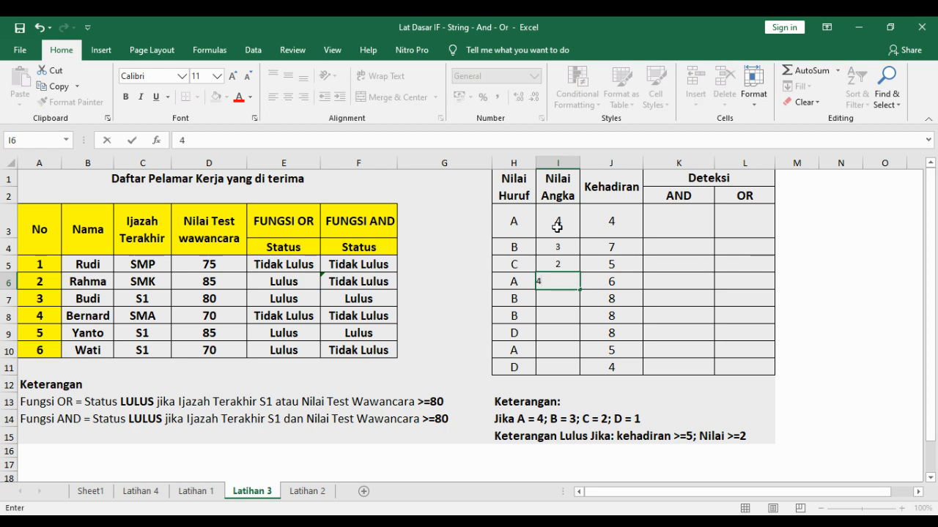
key("Return")
type("3")
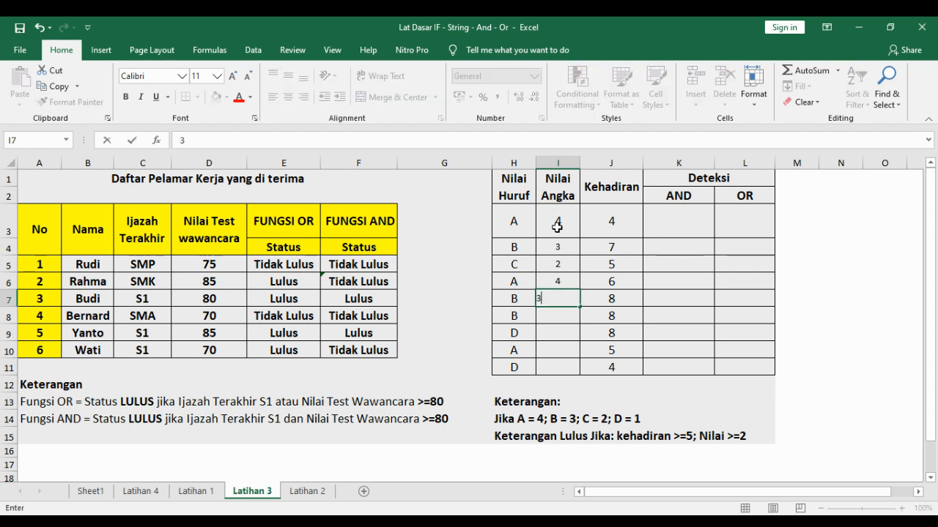
key("Return")
type("3")
key("Return")
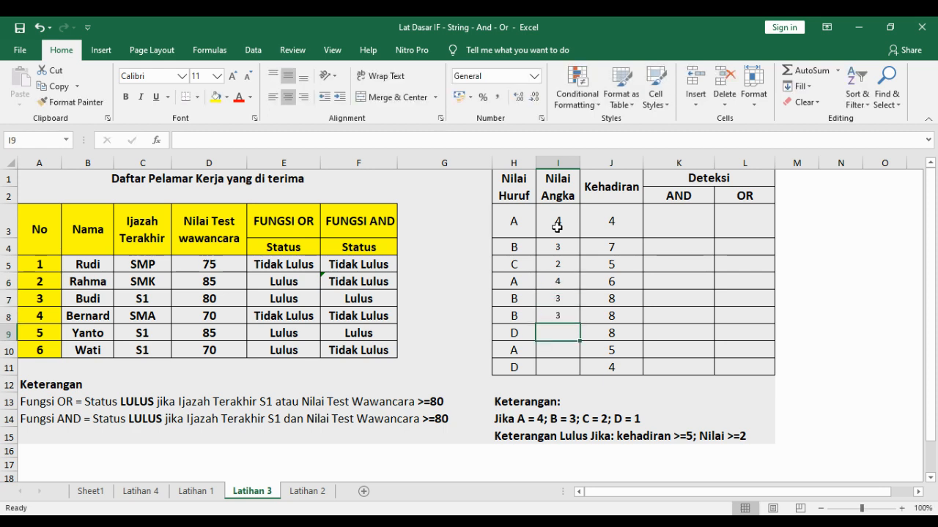
type("1")
key("Return")
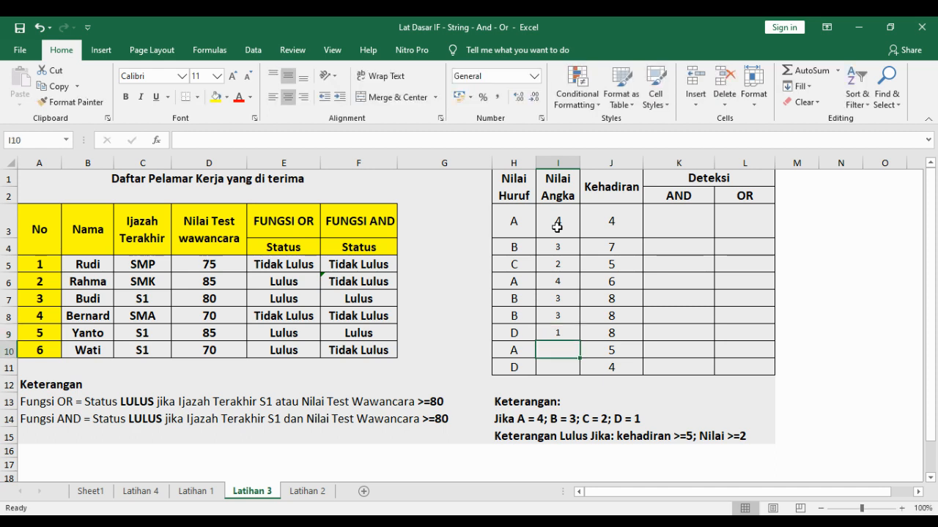
type("4")
key("Return")
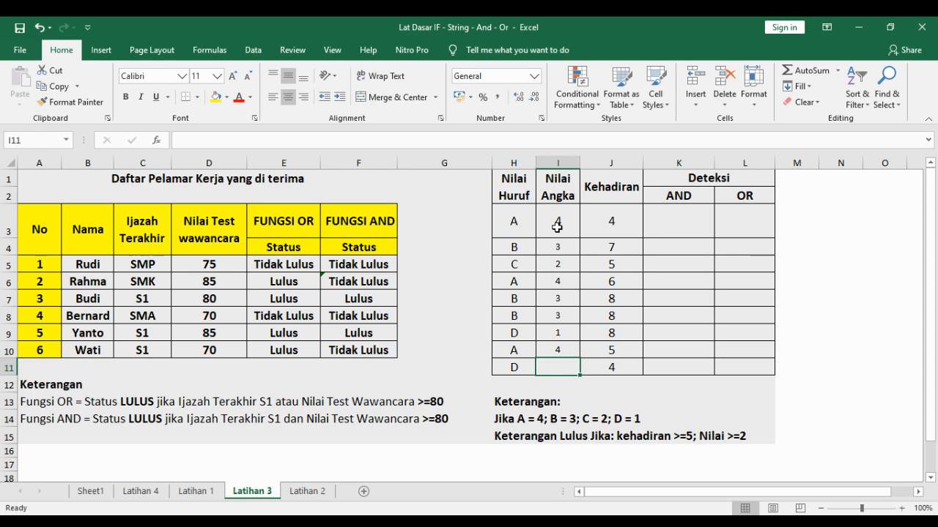
type("1")
key("Tab")
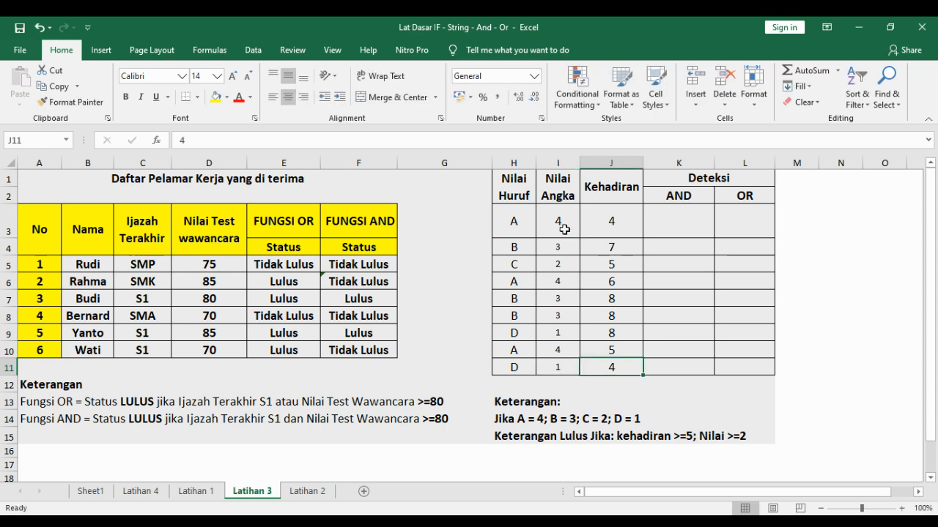
Set the font size of the Nilai Angka values in I3 to I11 to 14.
left_click_drag(564, 229, 557, 368)
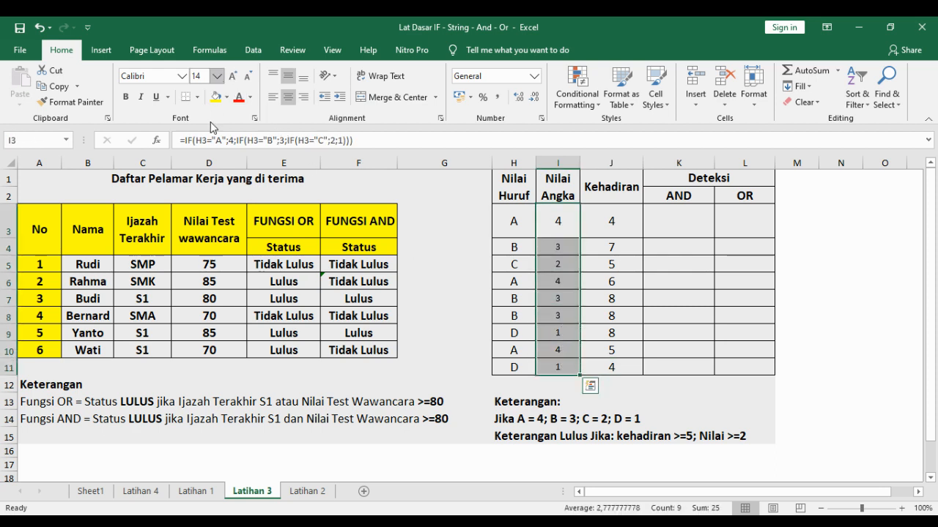
left_click(217, 76)
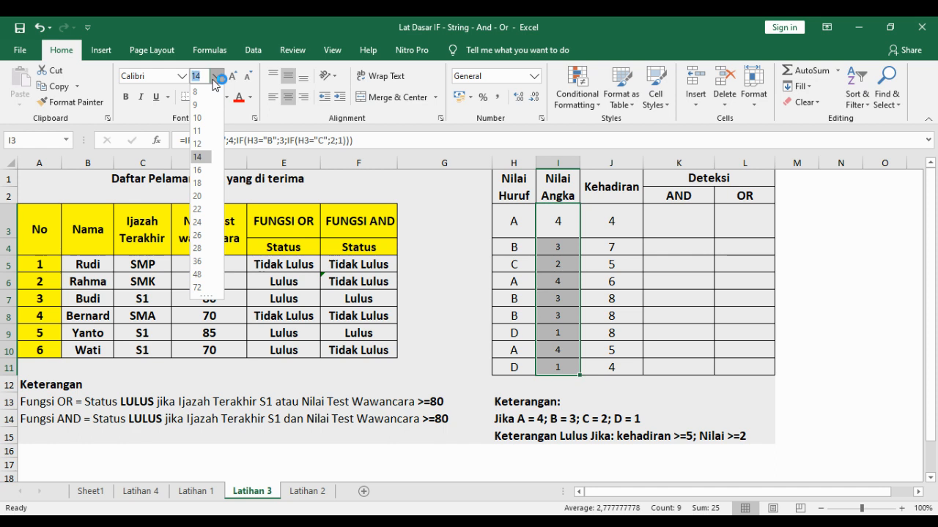
left_click(197, 157)
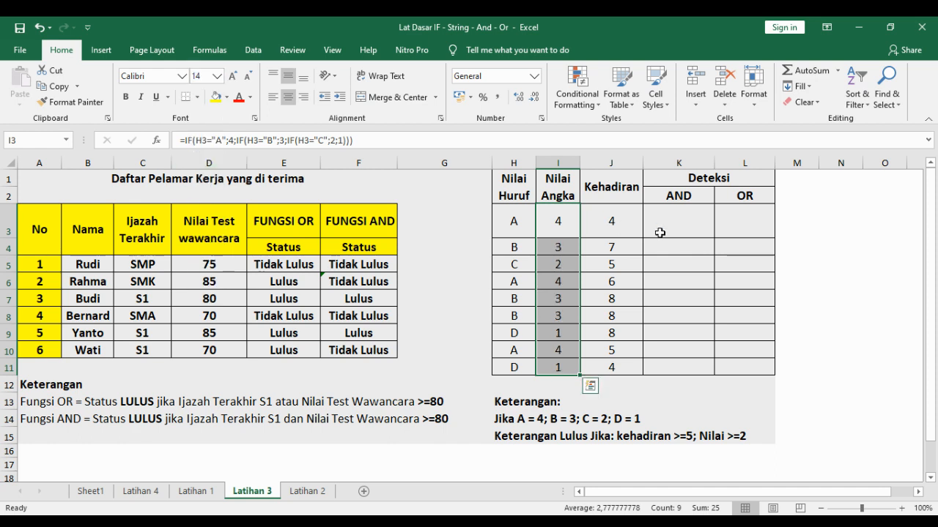
Look over the empty AND and OR detection cells in row 3 and review the OR and AND status formulas in rows 5 to 7.
left_click(683, 225)
left_click(756, 230)
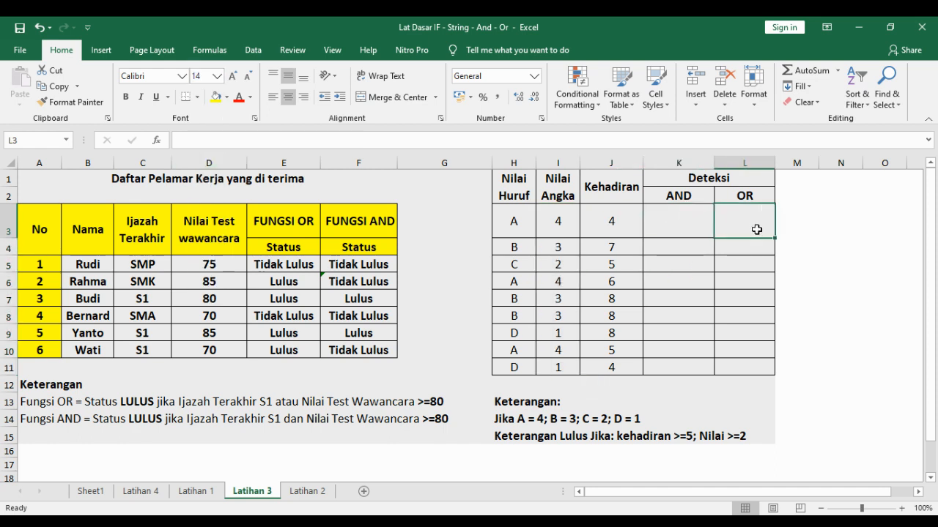
left_click(362, 266)
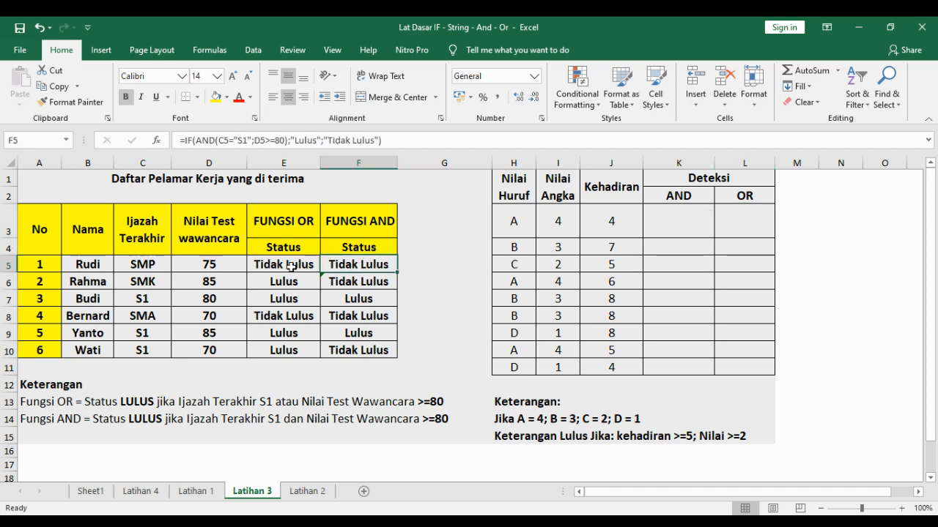
left_click(291, 267)
left_click(291, 288)
left_click(292, 296)
left_click(367, 281)
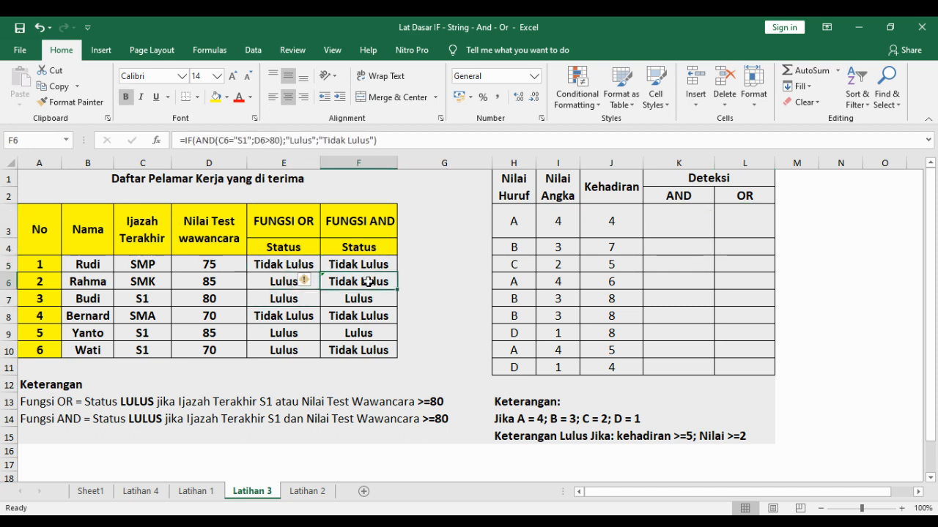
left_click(370, 266)
left_click(448, 261)
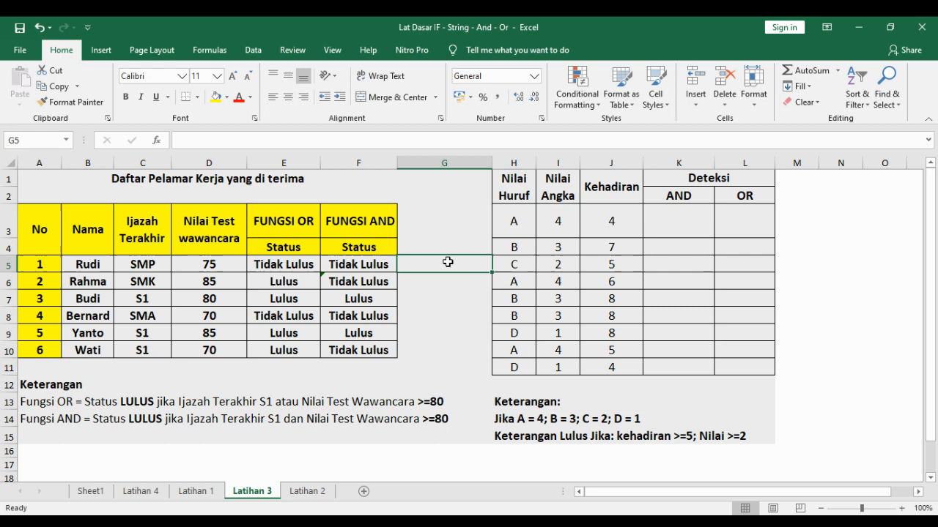
Select the AND detection cell K3, view the Latihan 2 sheet and return to Latihan 3.
left_click(670, 221)
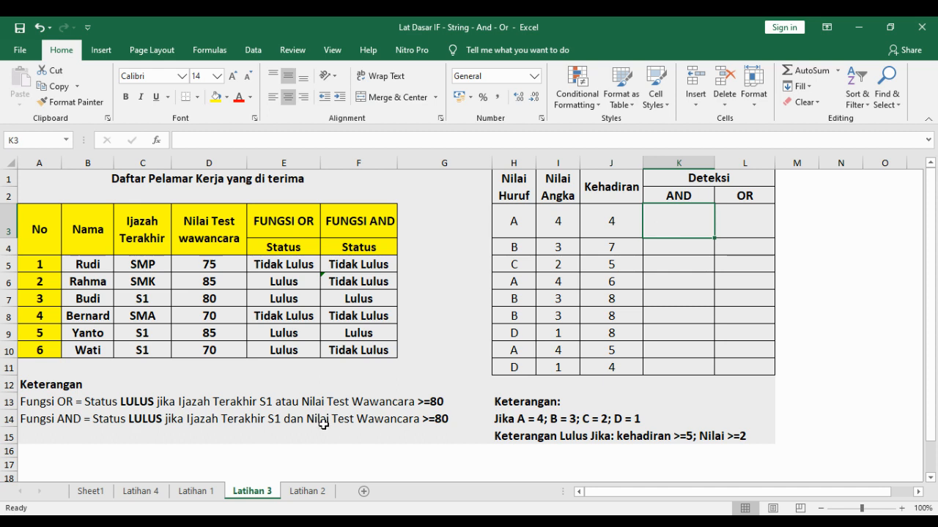
left_click(318, 498)
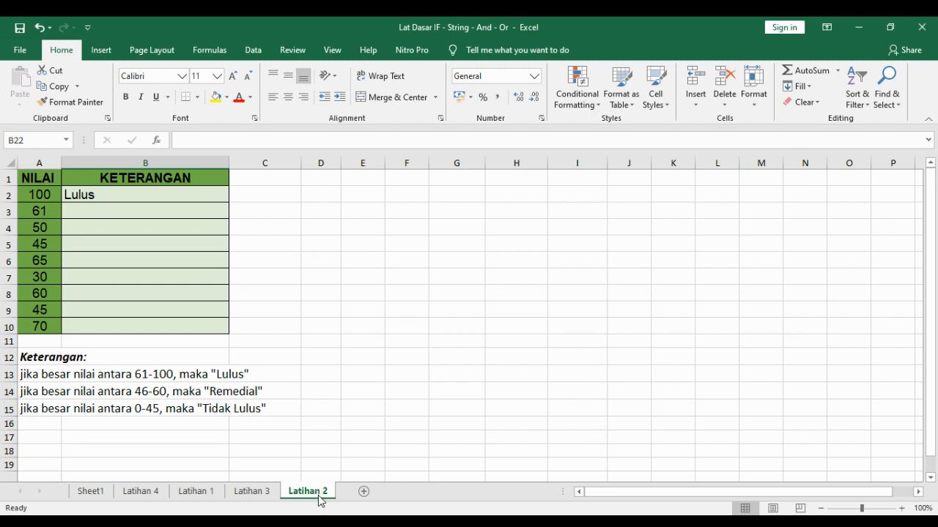
left_click(260, 491)
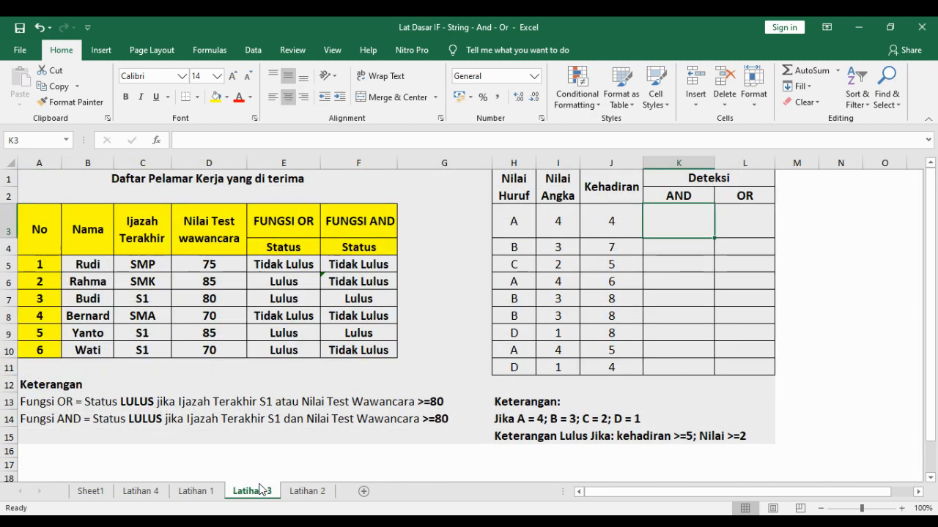